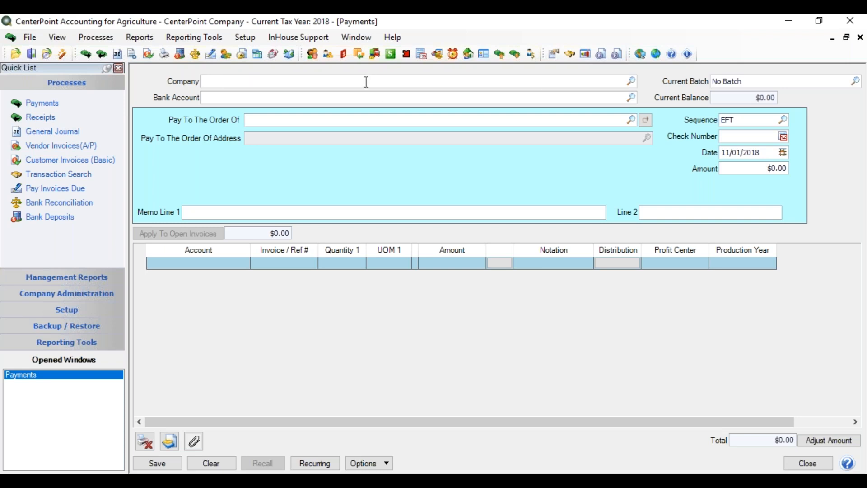
# Step: Select CenterPoint Company as the payment's company and set it as the default
pyautogui.write('com')
pyautogui.press('Tab')
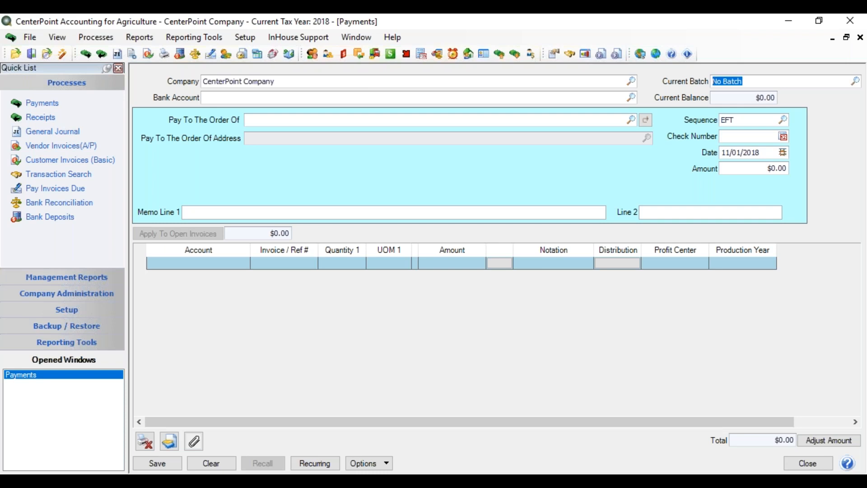
pyautogui.click(632, 82)
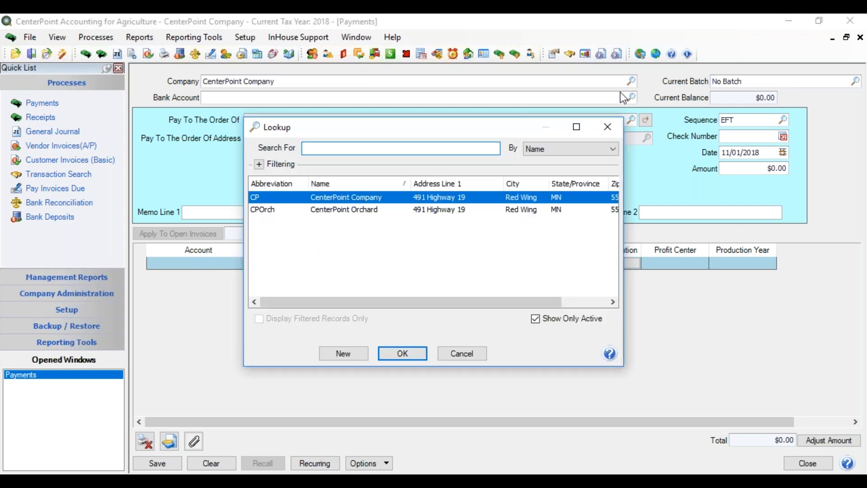
pyautogui.doubleClick(396, 202)
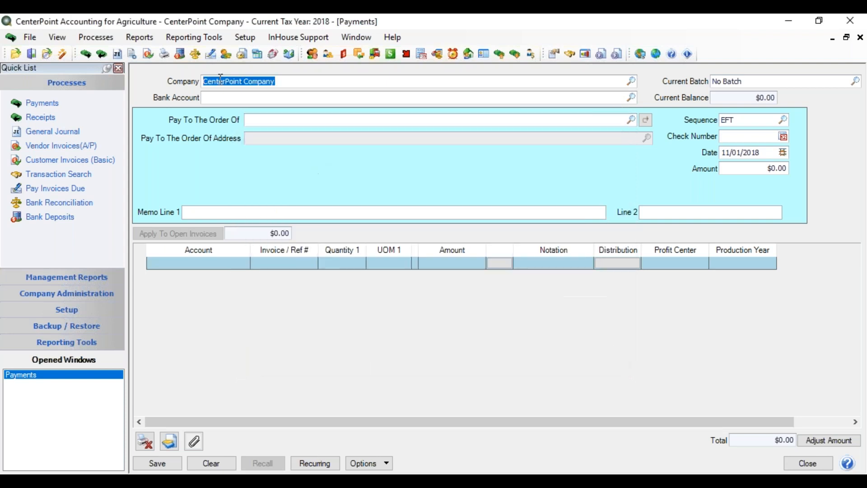
pyautogui.click(282, 81)
pyautogui.rightClick(281, 81)
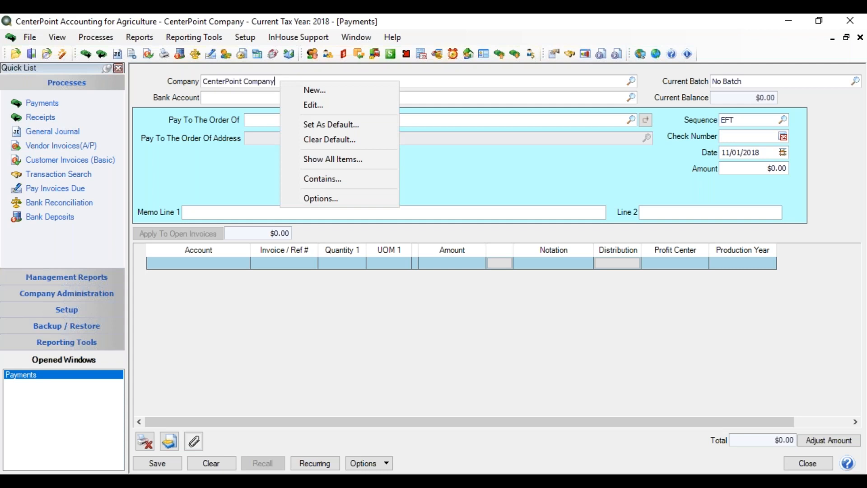
pyautogui.click(313, 125)
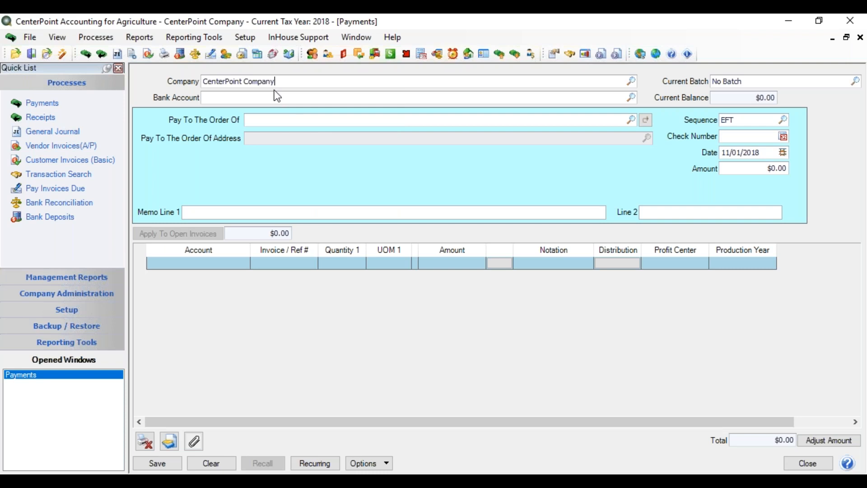
# Step: Enter First National Bank as the bank account and set it as the default
pyautogui.click(239, 99)
pyautogui.write('First')
pyautogui.press('Tab')
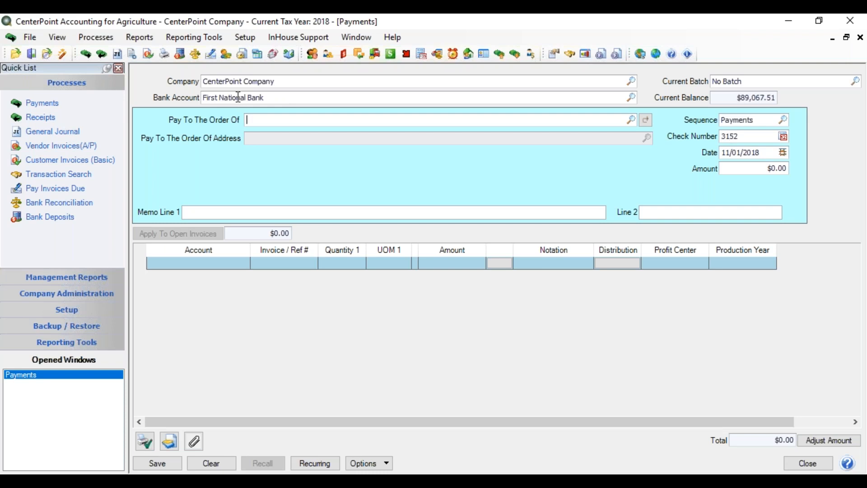
pyautogui.click(269, 97)
pyautogui.rightClick(268, 98)
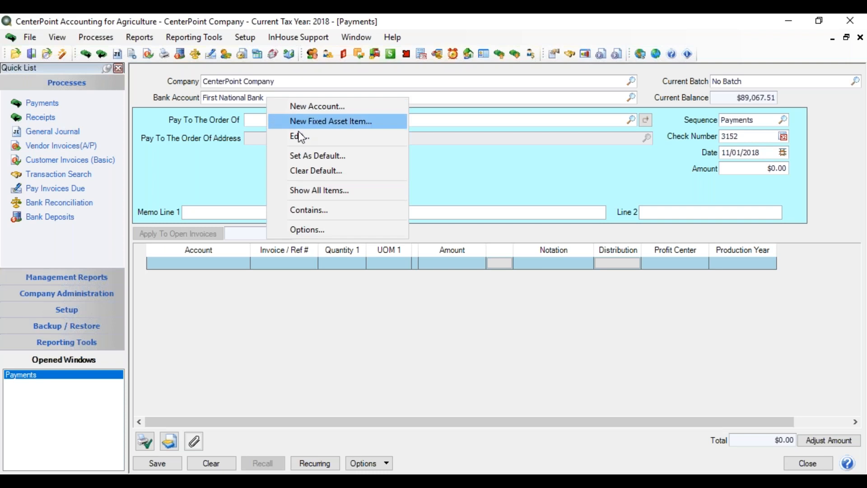
pyautogui.click(301, 157)
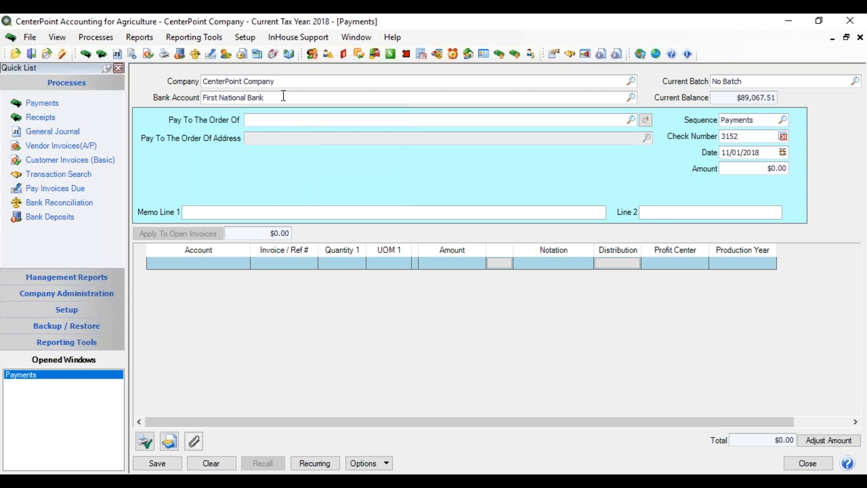
pyautogui.rightClick(284, 96)
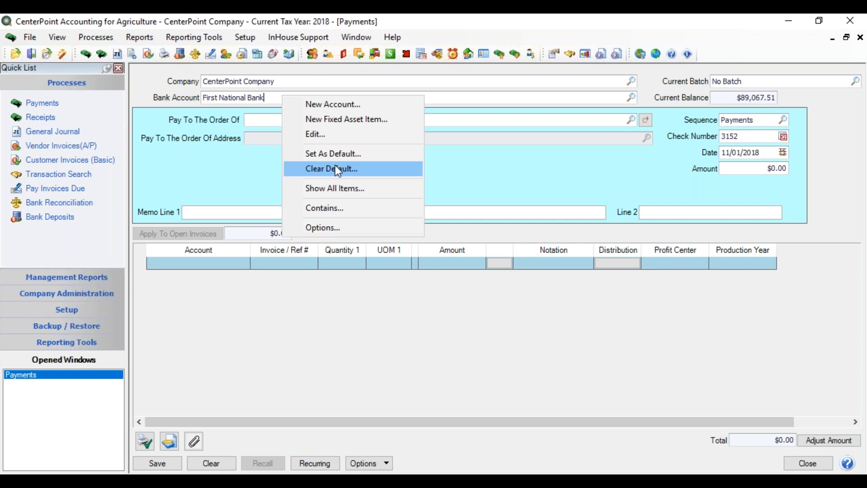
pyautogui.click(262, 119)
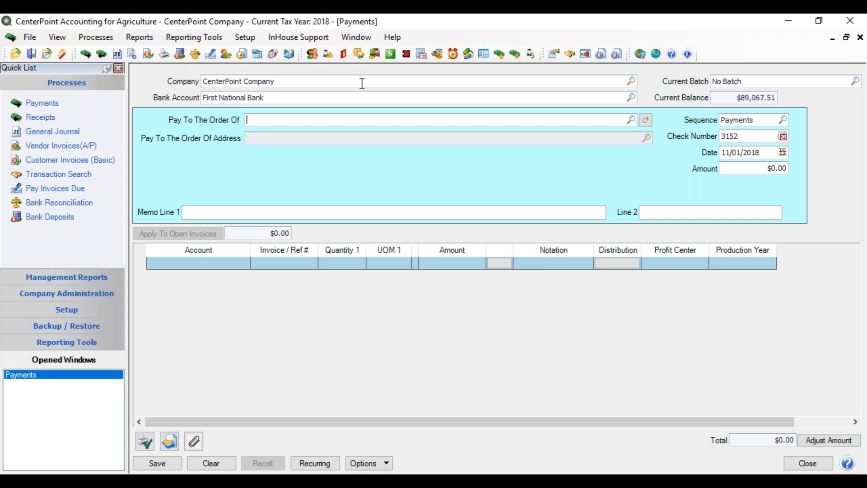
pyautogui.rightClick(768, 85)
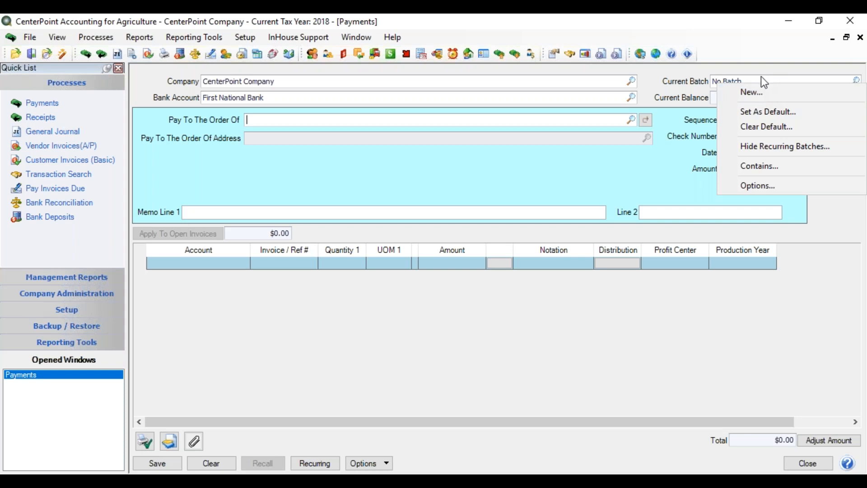
pyautogui.click(765, 83)
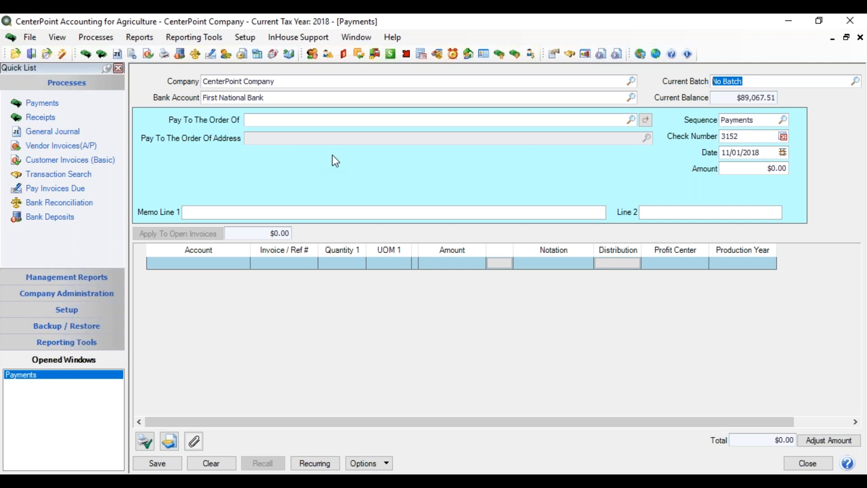
# Step: View the forms for adding a new name and a new one-time-use name from the payee lookup, without saving either
pyautogui.press('Tab')
pyautogui.press('Tab')
pyautogui.click(633, 120)
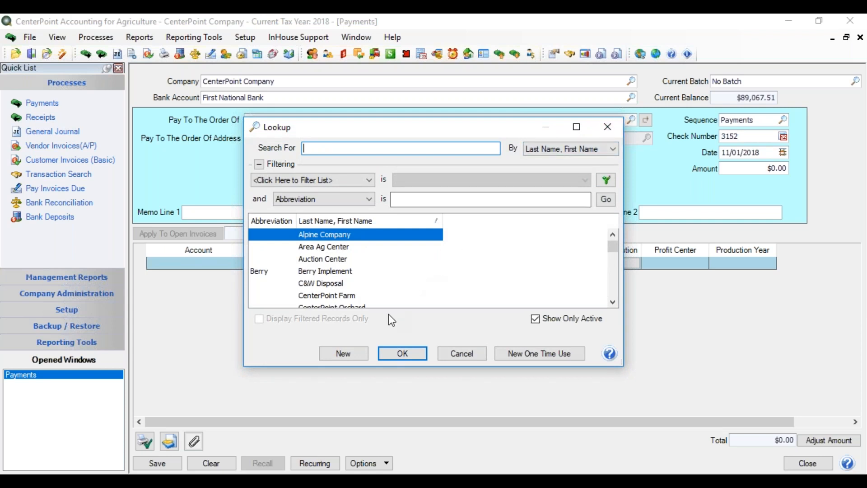
pyautogui.click(351, 354)
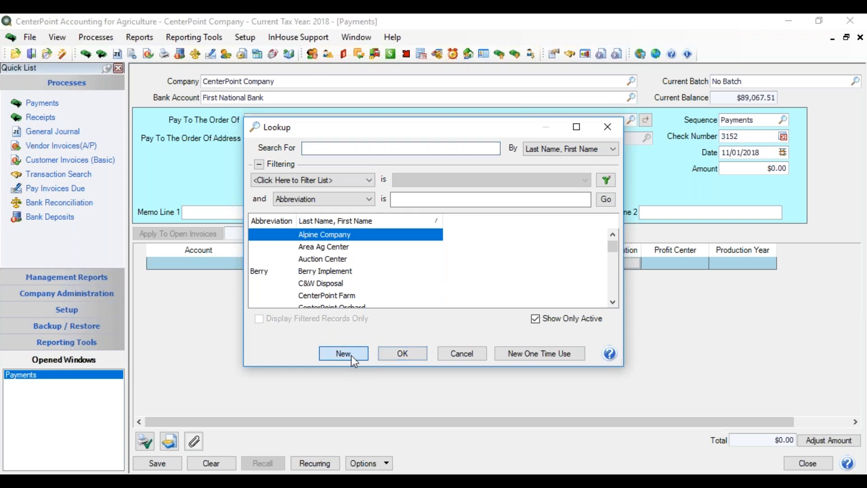
pyautogui.click(465, 437)
pyautogui.click(513, 356)
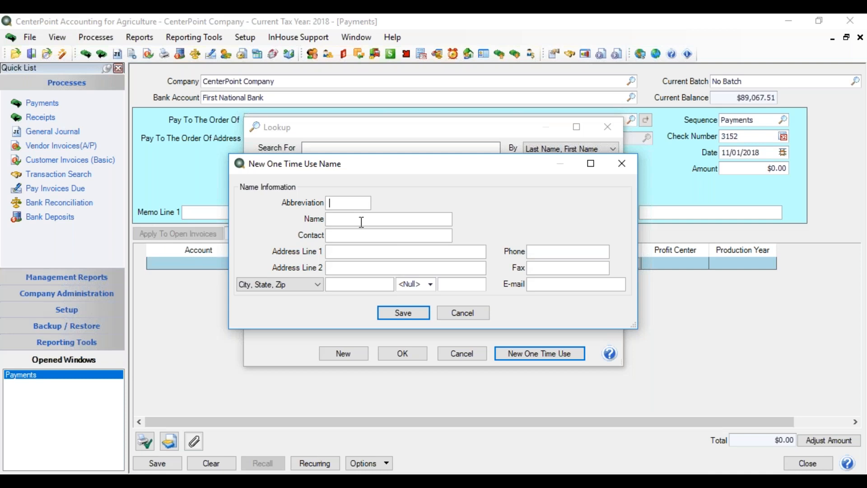
pyautogui.click(455, 311)
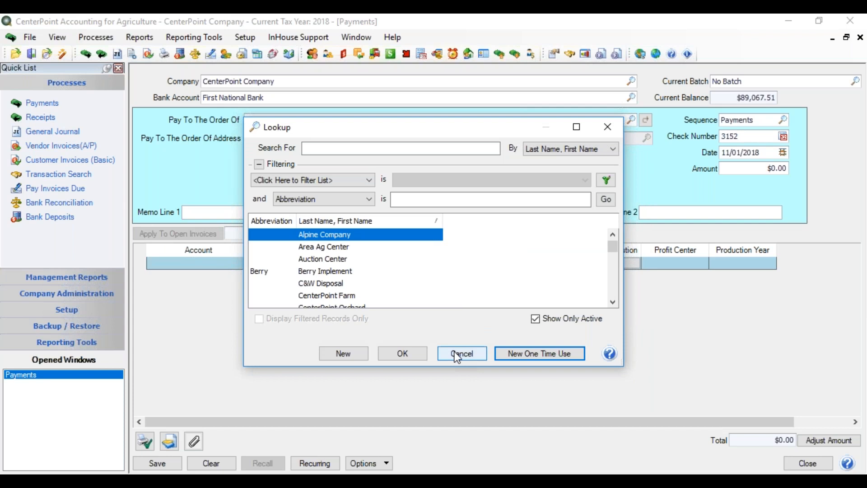
pyautogui.click(457, 353)
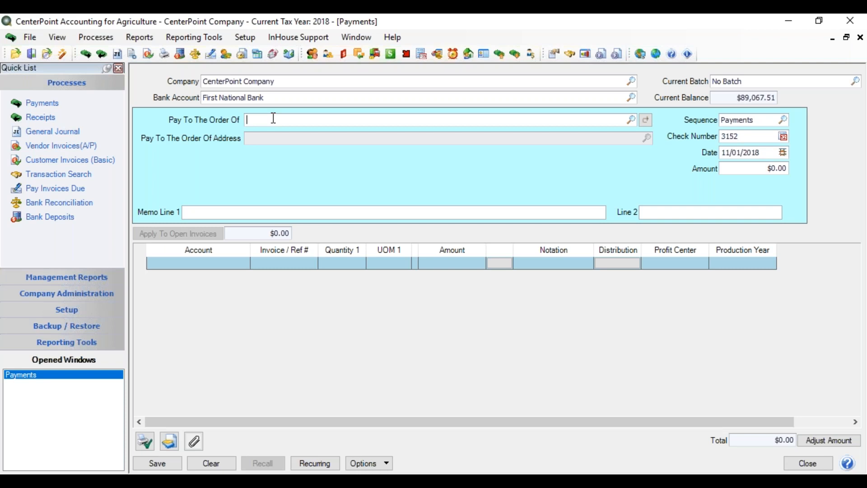
# Step: Enter All Power Equipment as the payee and view its name record without changing it
pyautogui.write('power')
pyautogui.press('Tab')
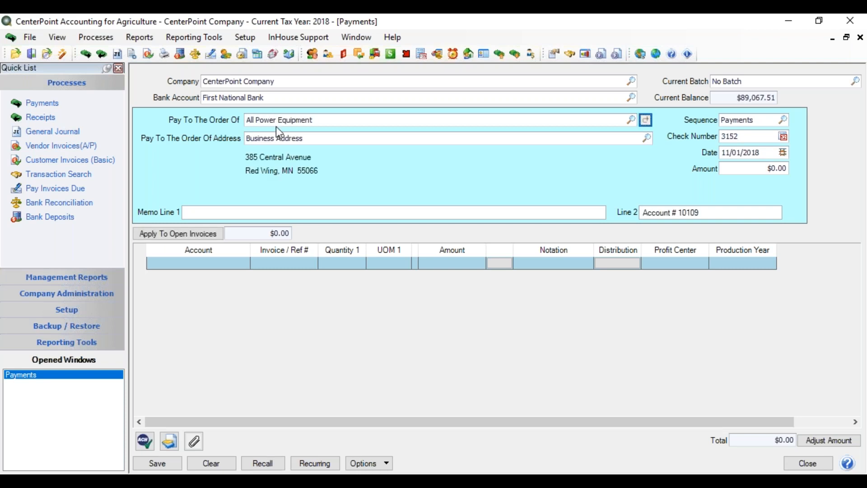
pyautogui.rightClick(322, 118)
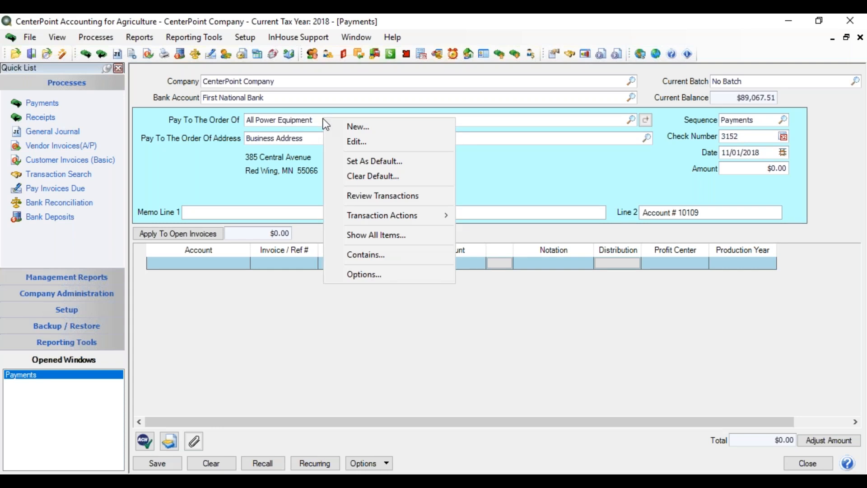
pyautogui.click(362, 142)
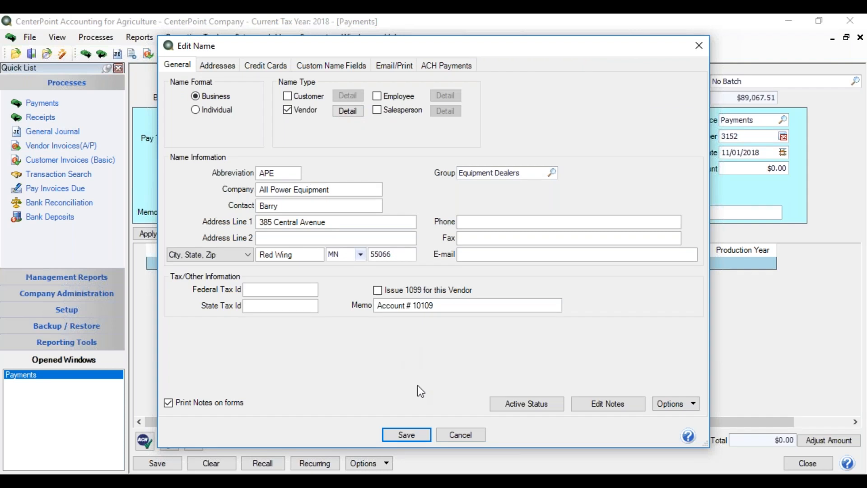
pyautogui.click(454, 435)
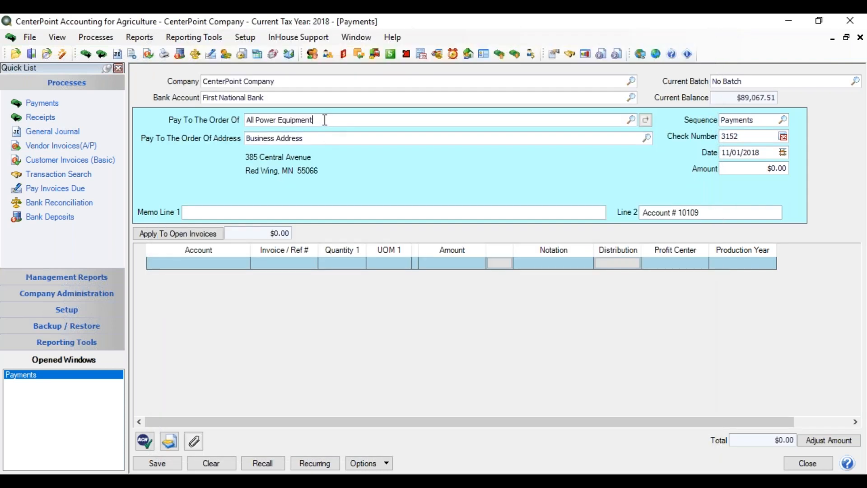
# Step: Review the payee's payment transactions for this year and view the transaction actions available for the payee
pyautogui.rightClick(324, 119)
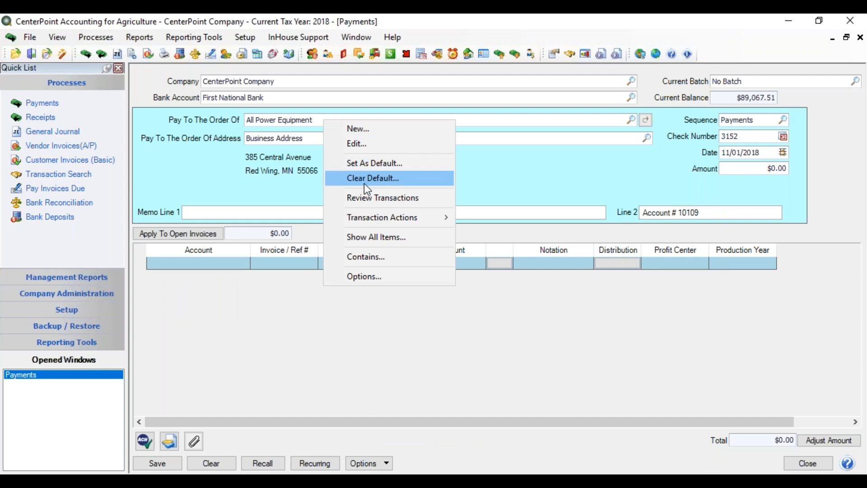
pyautogui.click(382, 199)
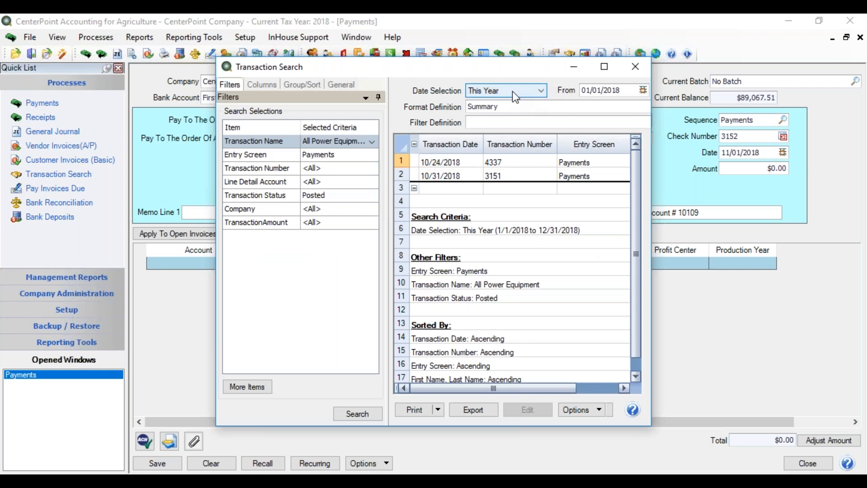
pyautogui.click(635, 63)
pyautogui.rightClick(390, 119)
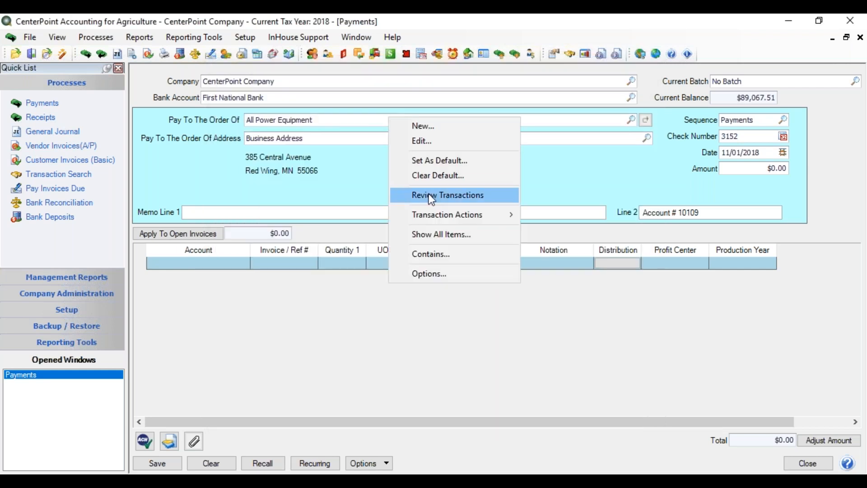
pyautogui.moveTo(459, 221)
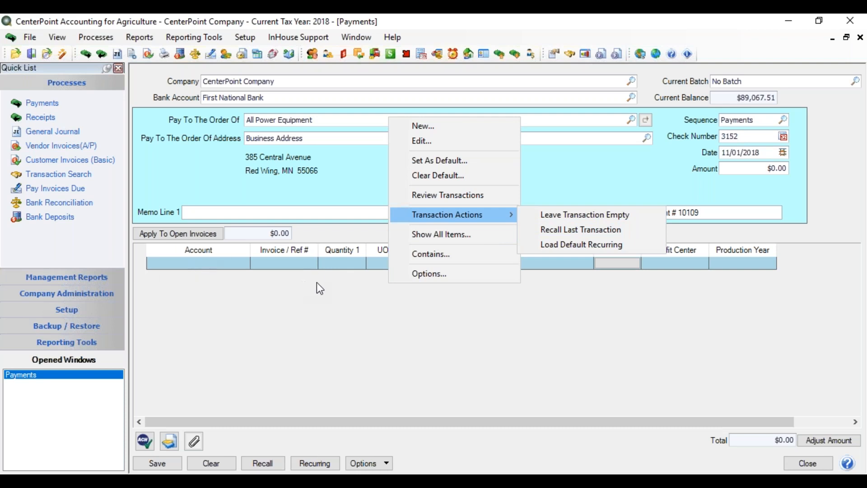
pyautogui.moveTo(516, 214)
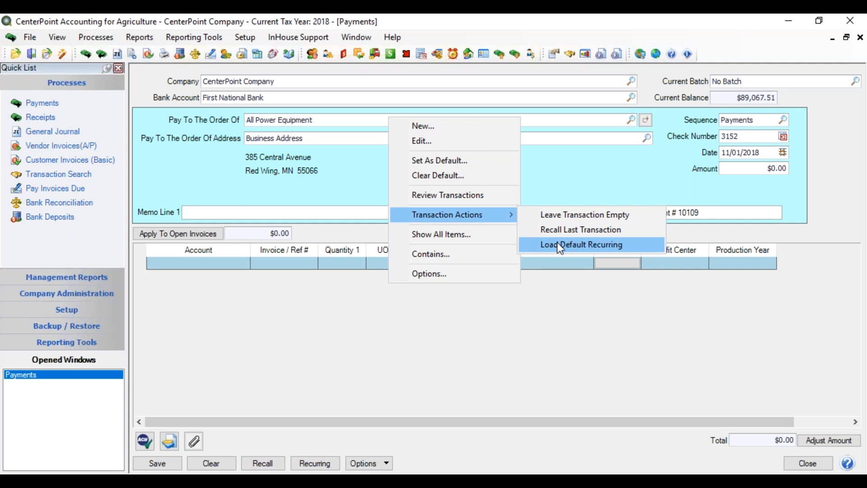
pyautogui.click(335, 121)
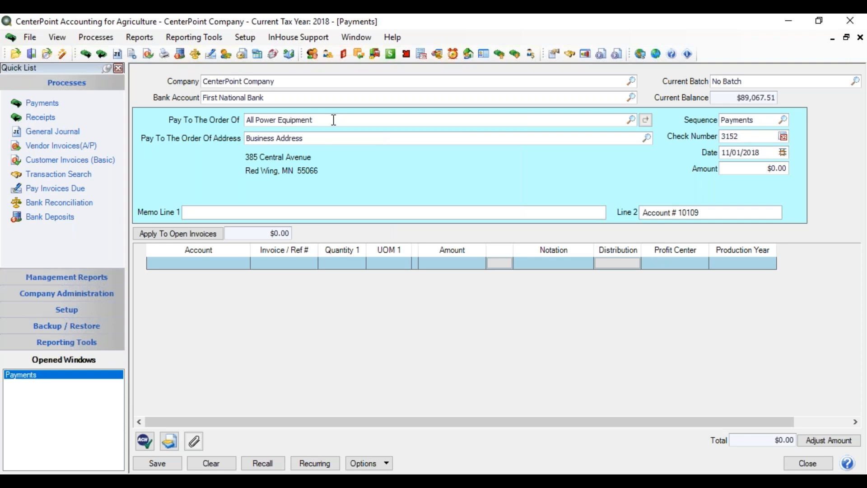
# Step: Switch the payee field to show all items and back to showing only active items
pyautogui.rightClick(334, 120)
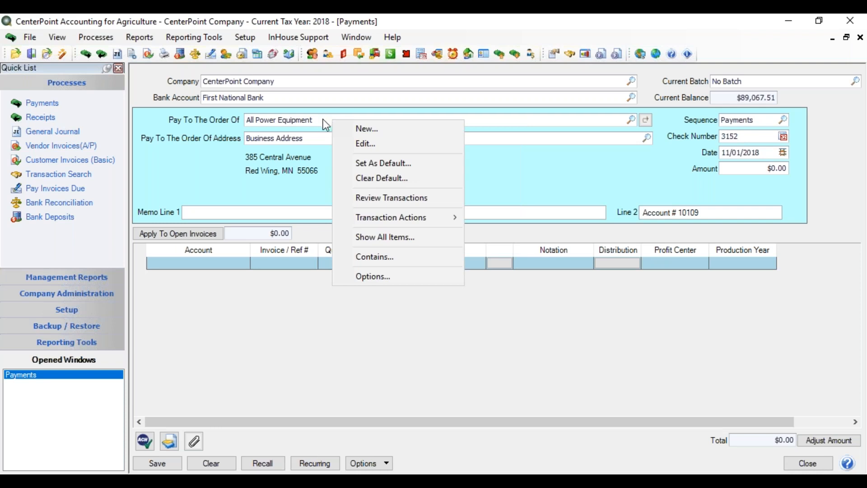
pyautogui.click(395, 238)
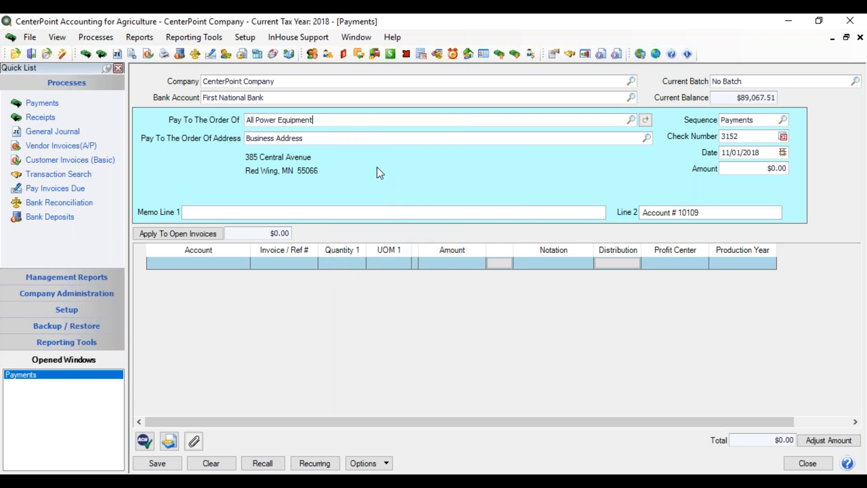
pyautogui.rightClick(366, 120)
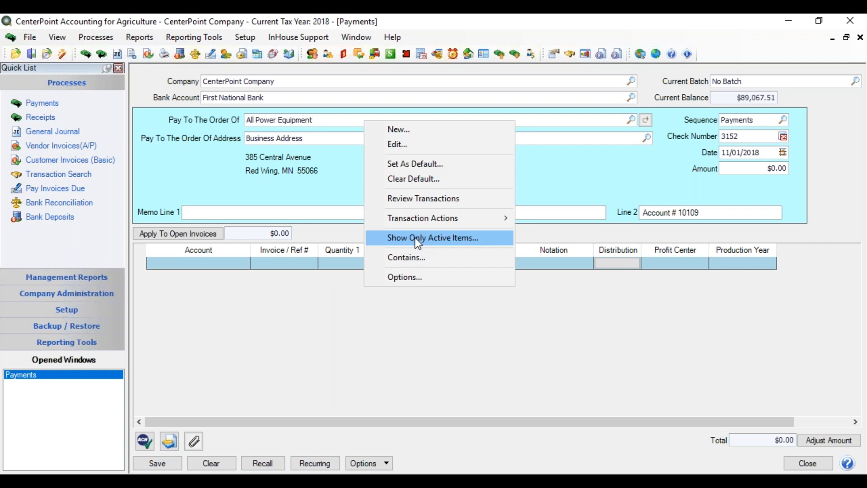
pyautogui.click(416, 237)
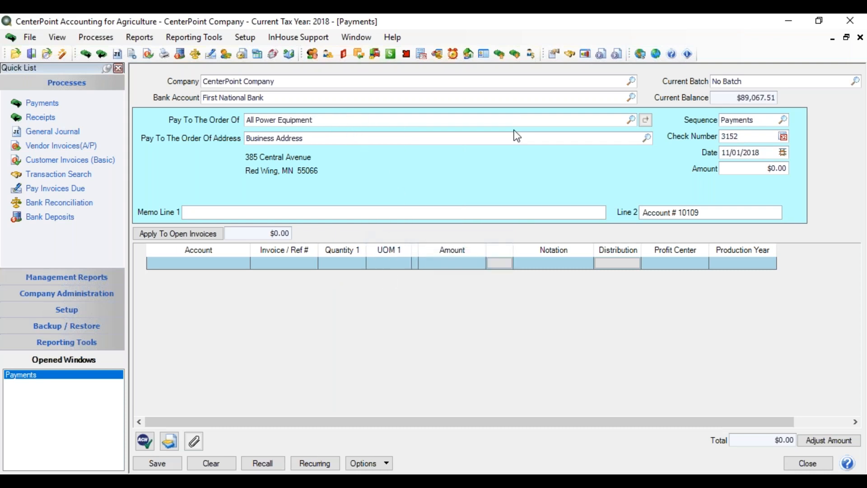
# Step: Turn Show Only Active off and on again in the payee lookup, and accept All Power Equipment
pyautogui.click(632, 118)
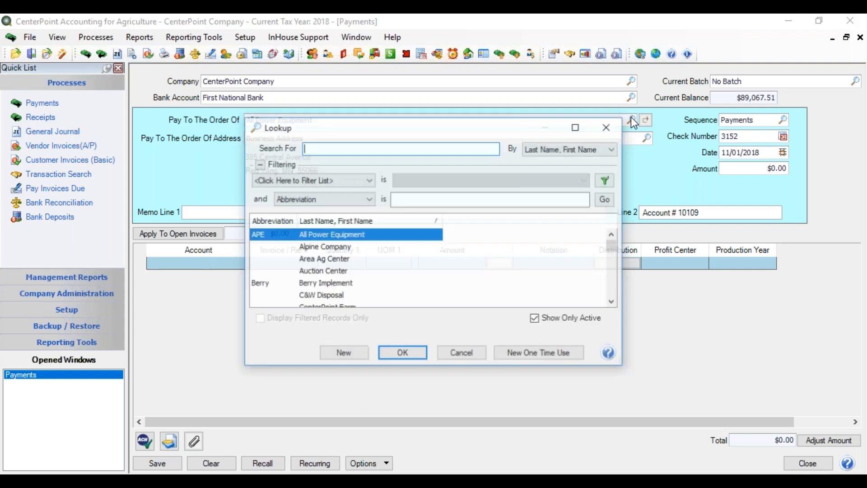
pyautogui.click(536, 319)
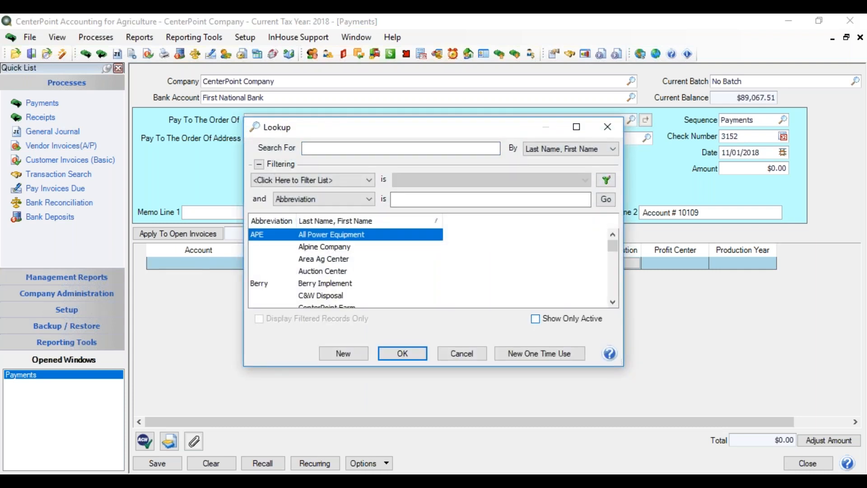
pyautogui.click(535, 319)
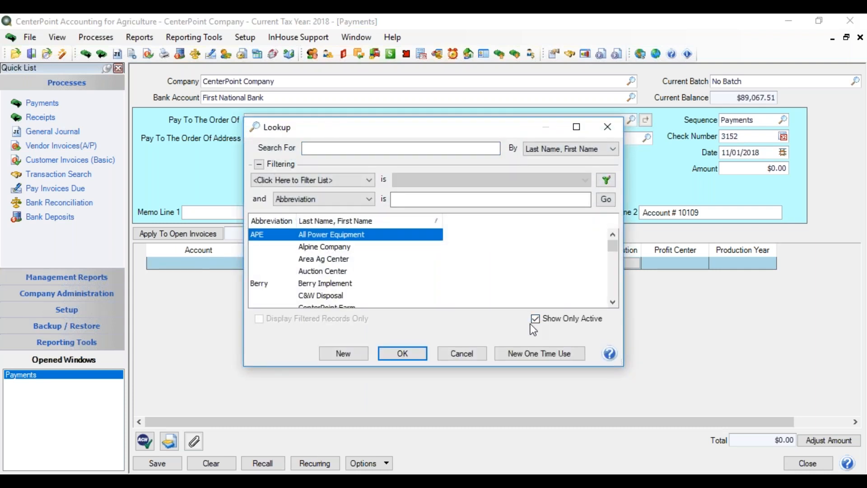
pyautogui.click(400, 356)
pyautogui.click(471, 117)
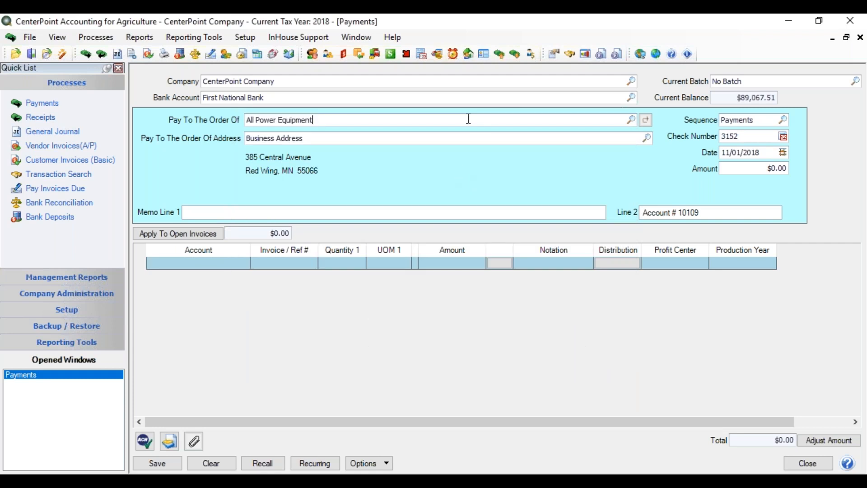
# Step: Search the payee field for names beginning with "center" and leave the lookup without choosing a payee
pyautogui.rightClick(467, 118)
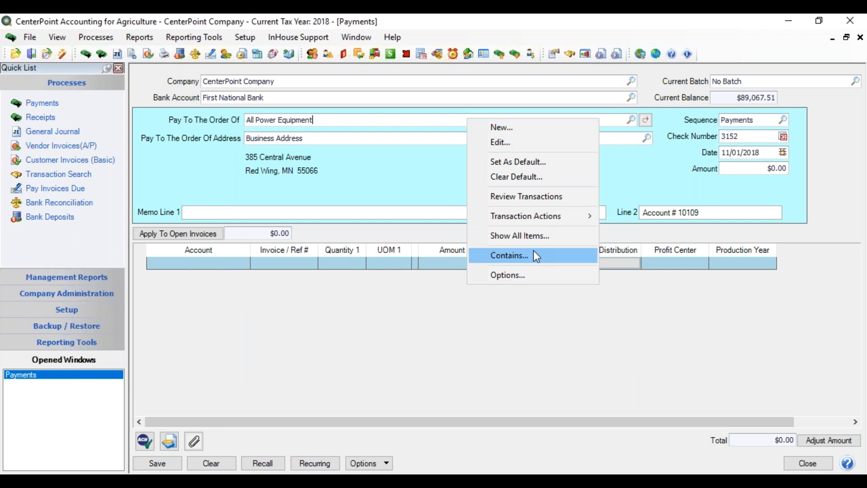
pyautogui.click(321, 121)
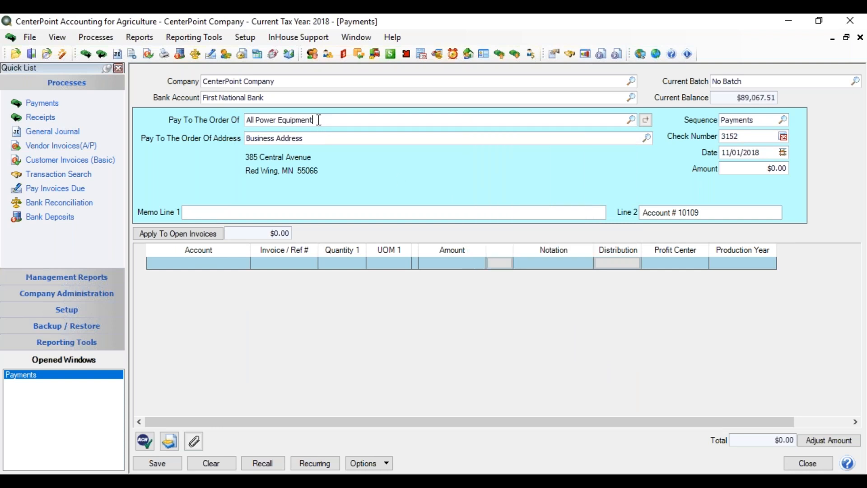
pyautogui.moveTo(321, 121); pyautogui.dragTo(203, 128)
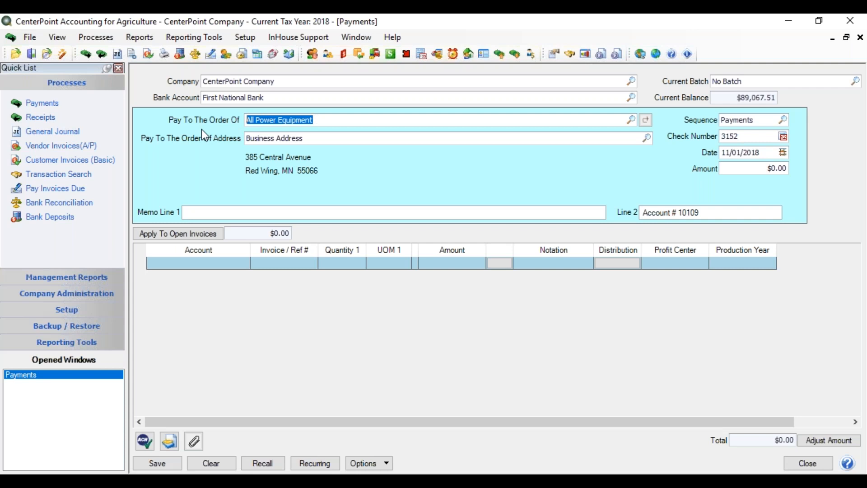
pyautogui.write('center')
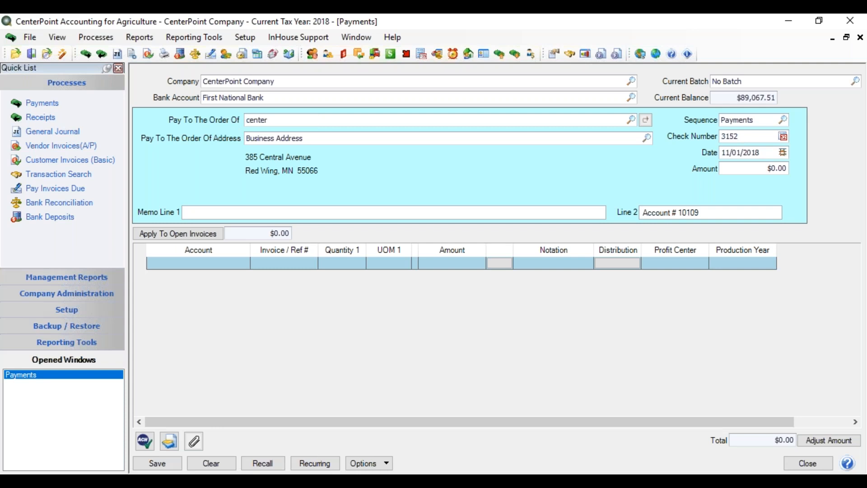
pyautogui.press('Tab')
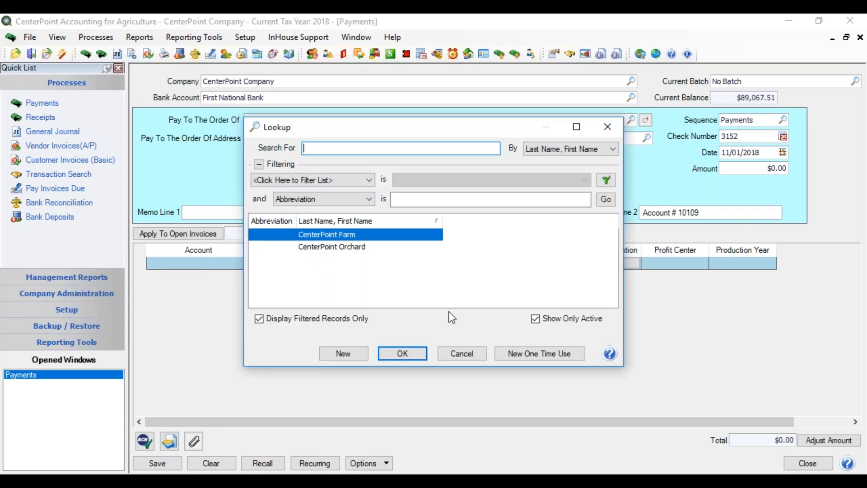
pyautogui.click(464, 353)
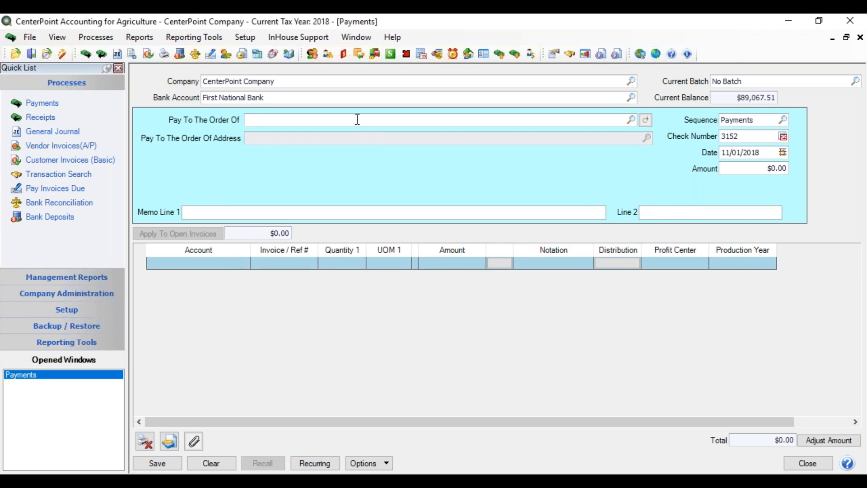
# Step: Switch the payee field to Contains matching, search it for "center", and cancel the lookup
pyautogui.rightClick(357, 120)
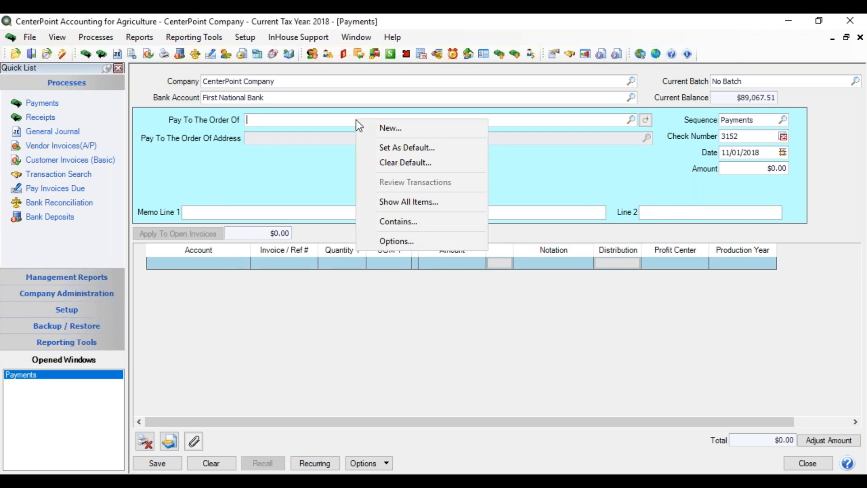
pyautogui.click(423, 224)
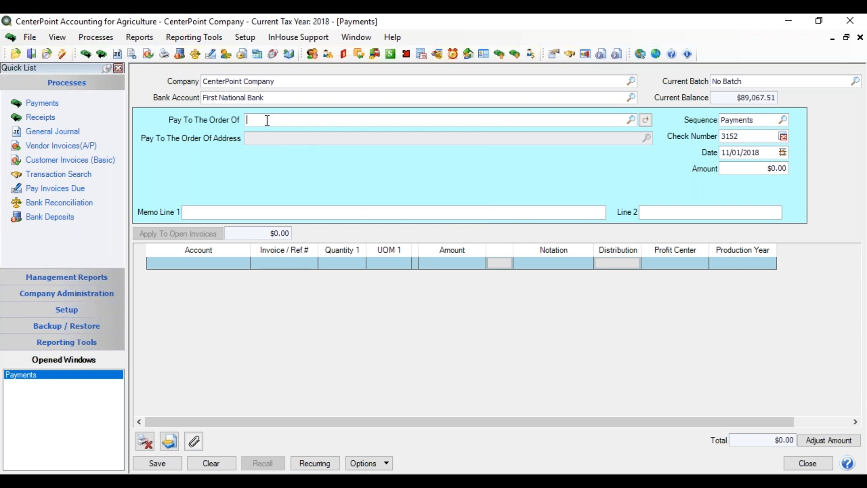
pyautogui.write('center')
pyautogui.press('Tab')
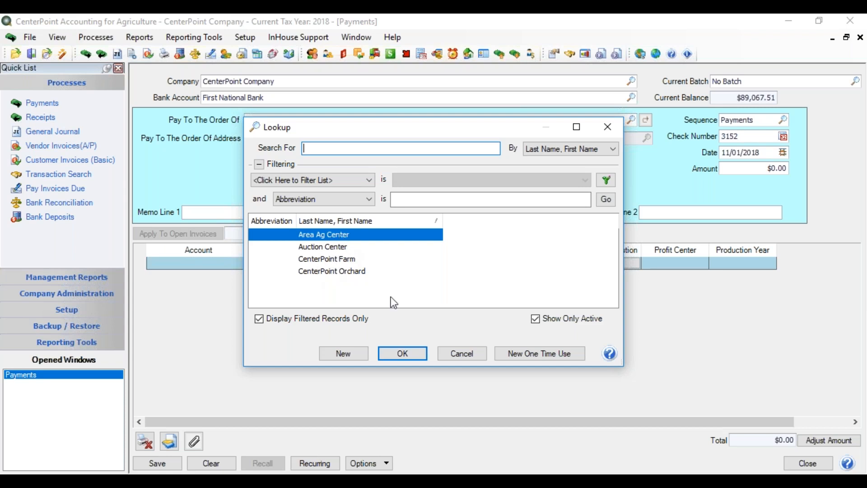
pyautogui.click(475, 358)
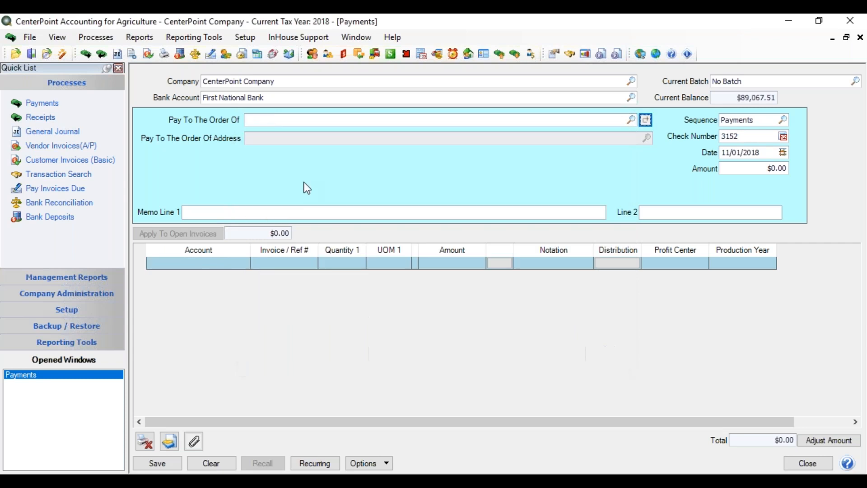
# Step: Search the payee field for names containing "ll" and choose All Power Equipment as the payee
pyautogui.write('ll')
pyautogui.press('Tab')
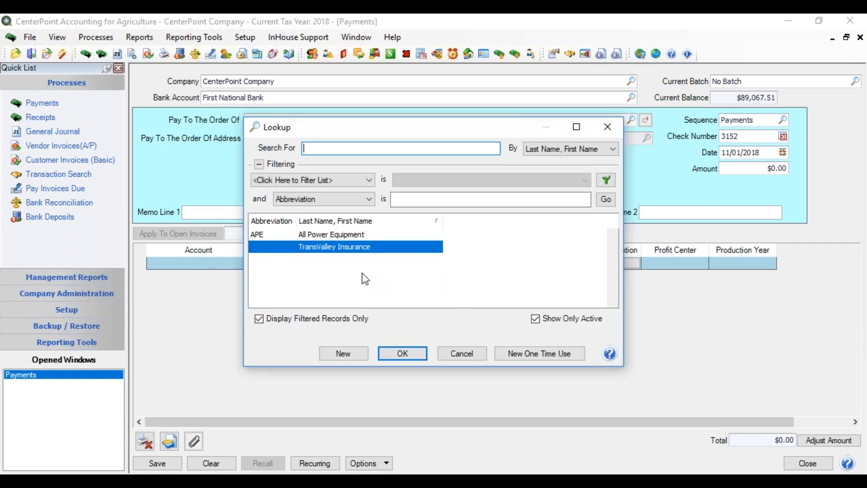
pyautogui.doubleClick(360, 234)
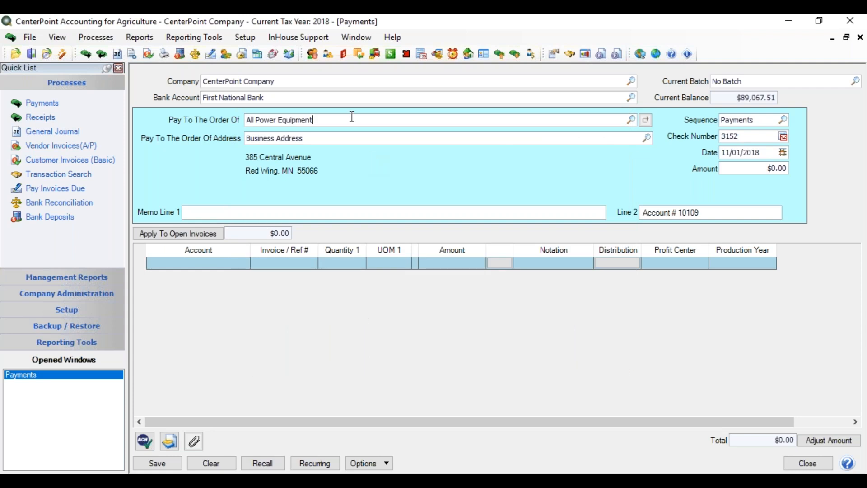
# Step: View the payee field's lookup options, including auto complete and search columns, and leave them unchanged
pyautogui.rightClick(353, 118)
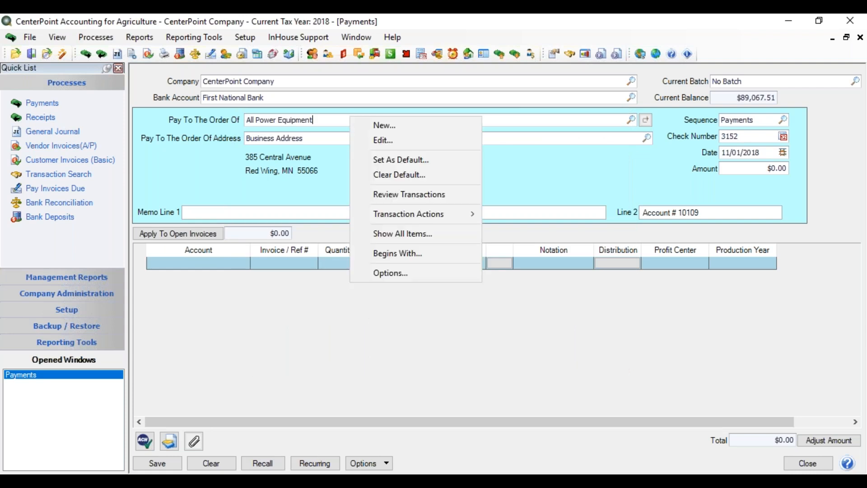
pyautogui.click(404, 273)
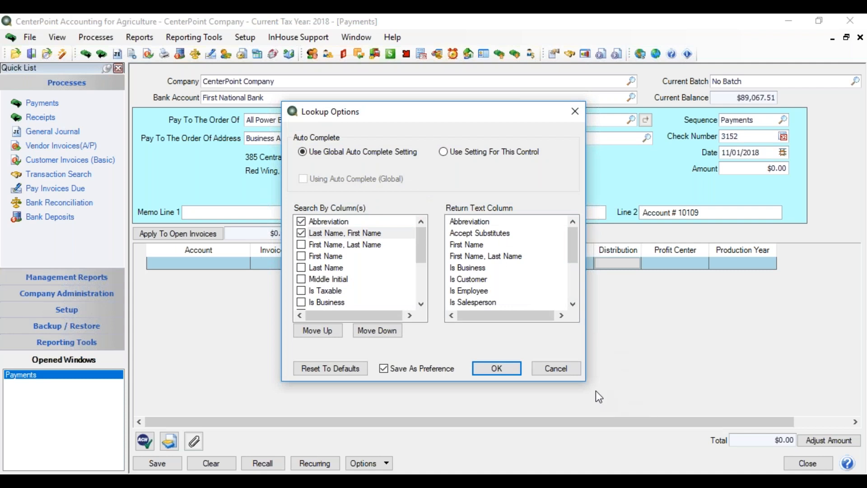
pyautogui.click(557, 367)
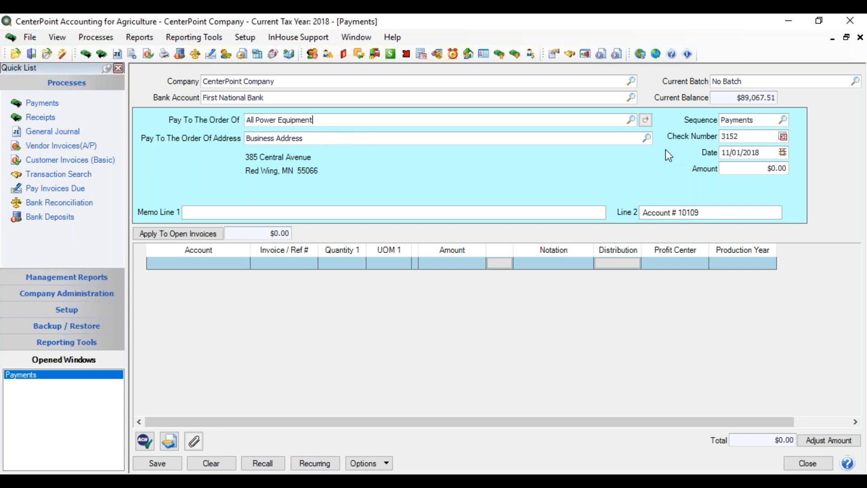
# Step: Set the payee's address on the payment to Shipping Address
pyautogui.click(647, 138)
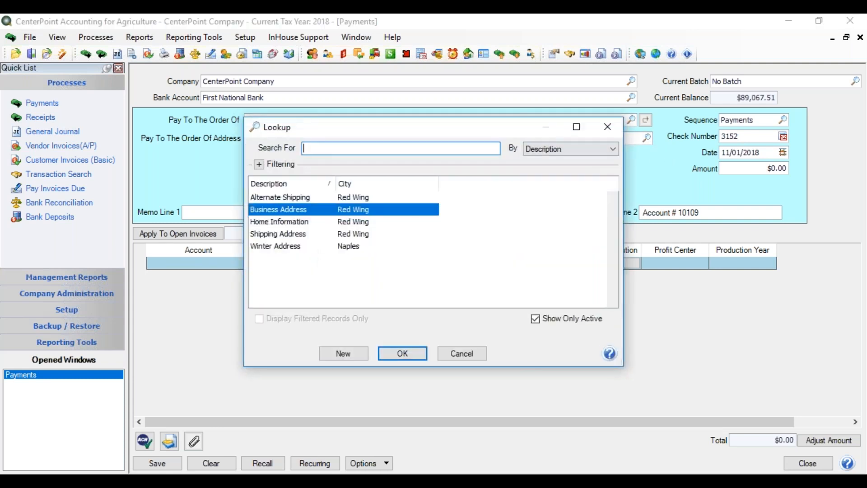
pyautogui.click(306, 233)
pyautogui.doubleClick(306, 234)
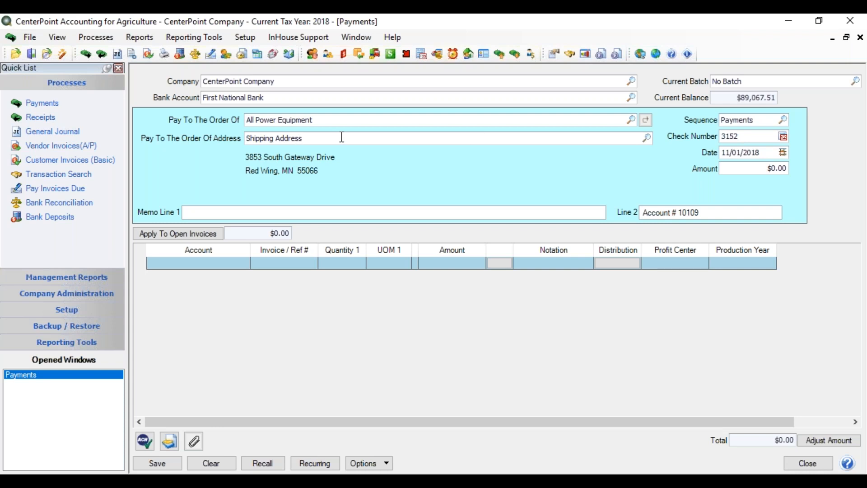
pyautogui.press('Tab')
# Step: Review the available payment sequences without changing the selection, and keep the check number and date as they are
pyautogui.click(784, 120)
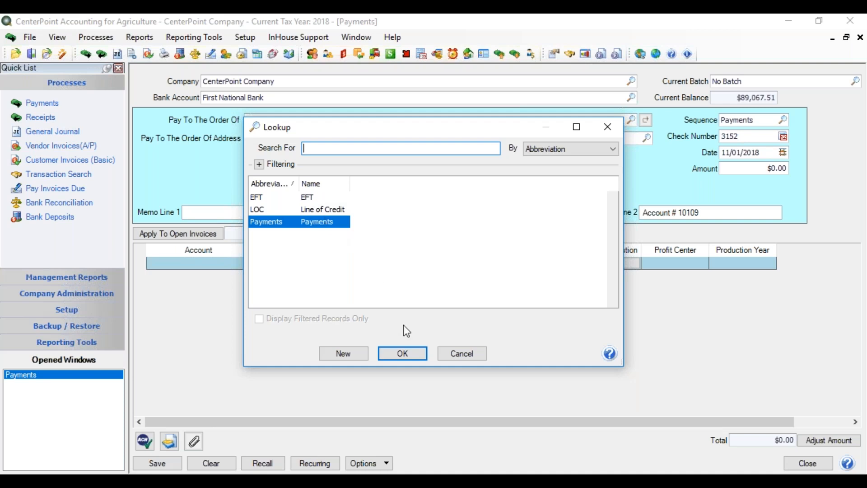
pyautogui.click(462, 352)
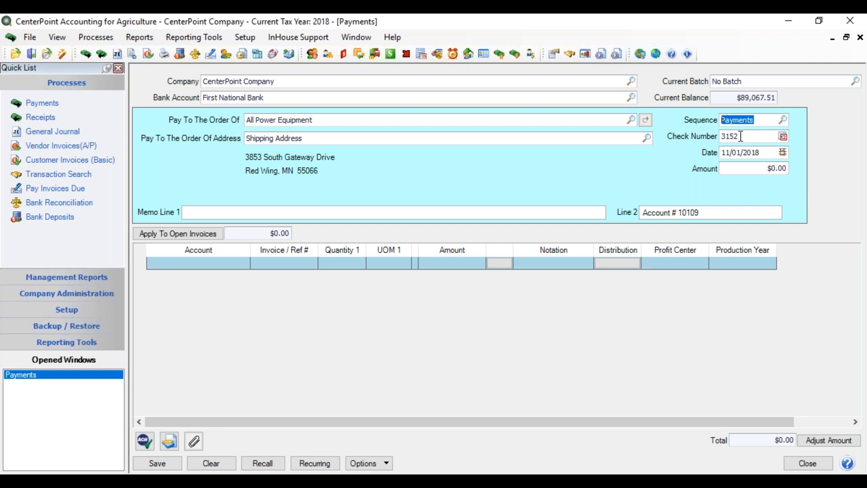
pyautogui.press('Tab')
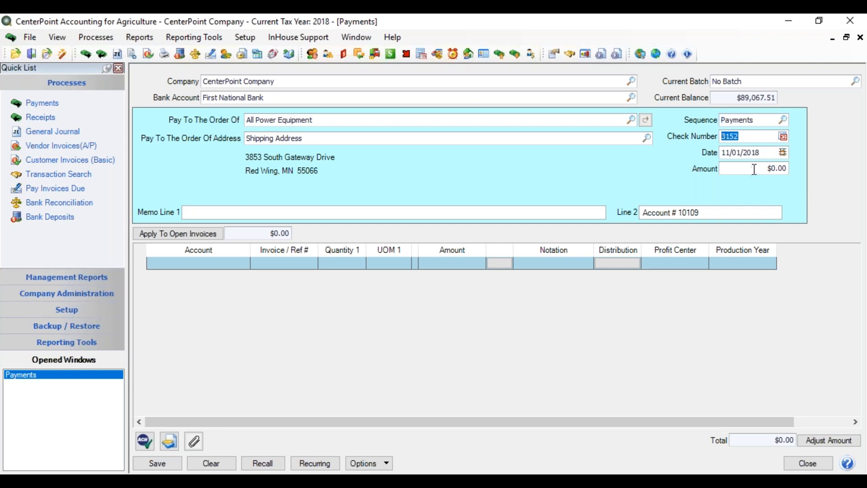
pyautogui.press('Tab')
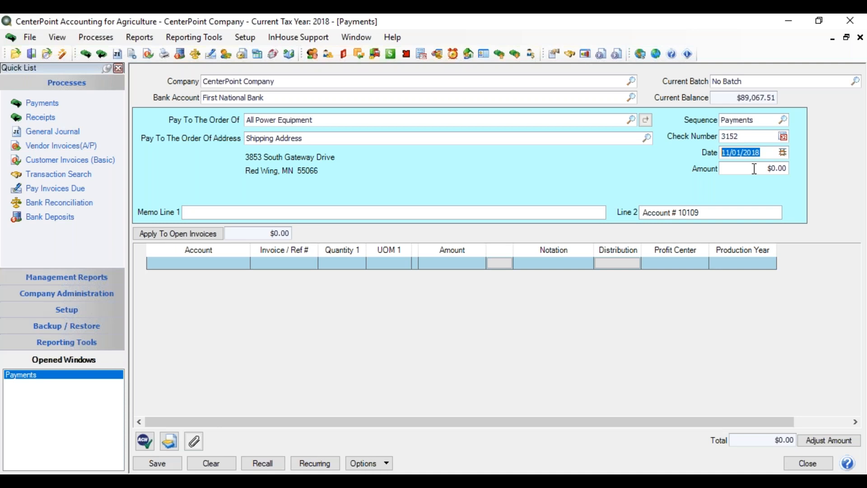
# Step: Set the payment amount to 500.00 and leave both memo lines as they are
pyautogui.click(754, 169)
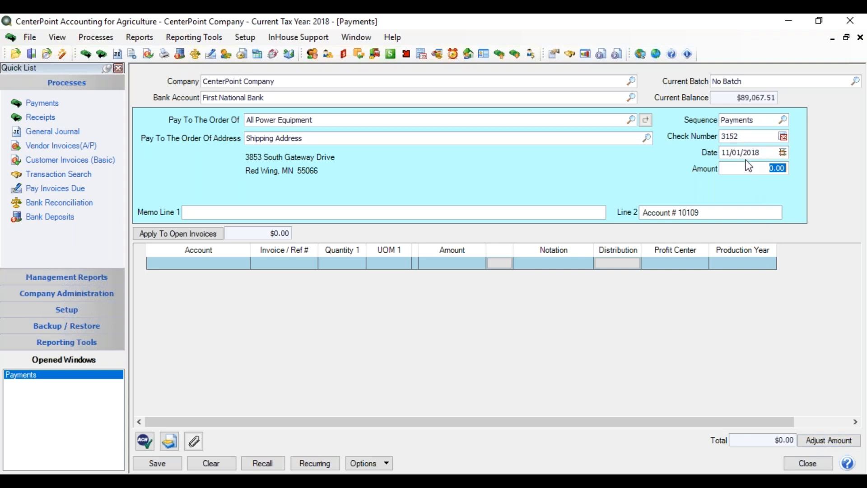
pyautogui.write('500.00')
pyautogui.press('Tab')
pyautogui.click(742, 168)
pyautogui.press('Tab')
pyautogui.press('Tab')
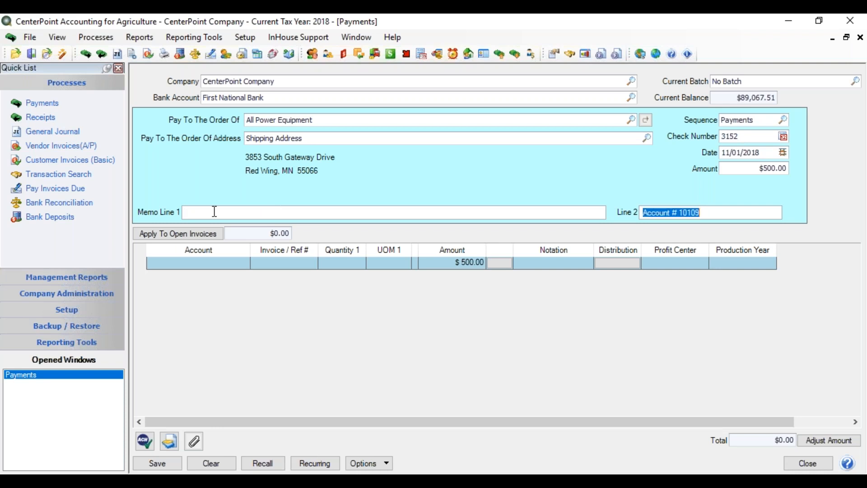
# Step: Check the vendor's open invoices due without applying any payment to them
pyautogui.press('Tab')
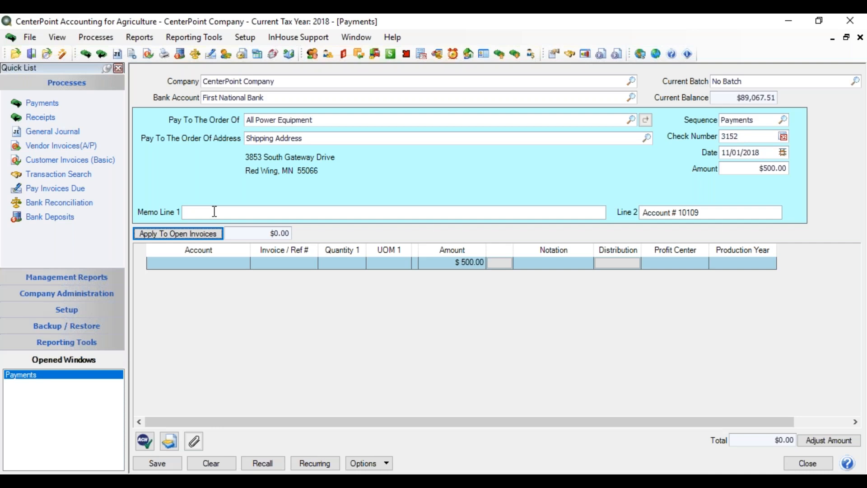
pyautogui.click(194, 234)
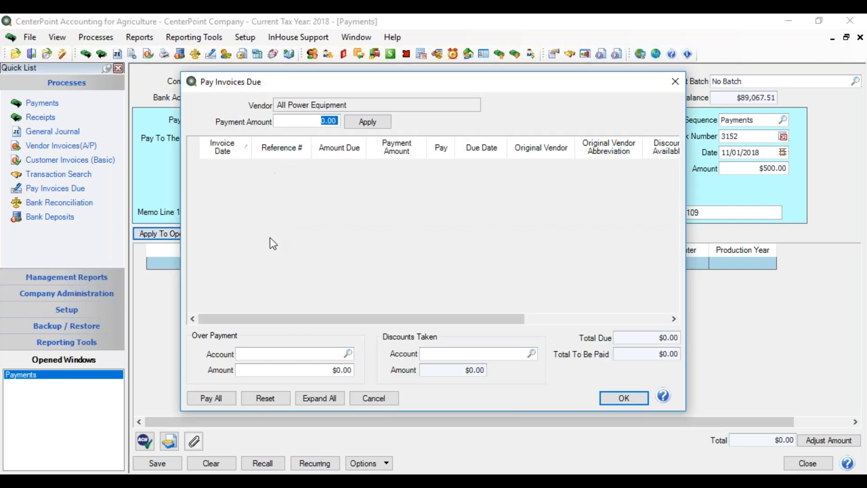
pyautogui.click(612, 400)
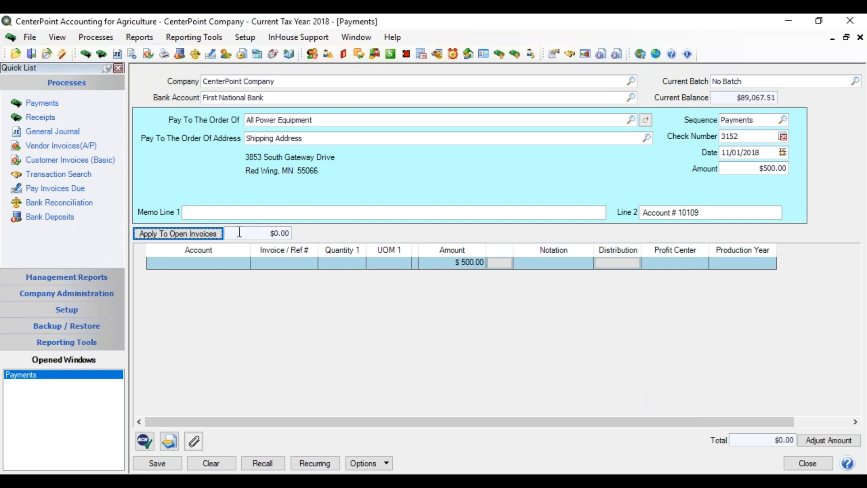
# Step: Add the Production Center and Associated Account columns to the payment detail grid
pyautogui.click(194, 262)
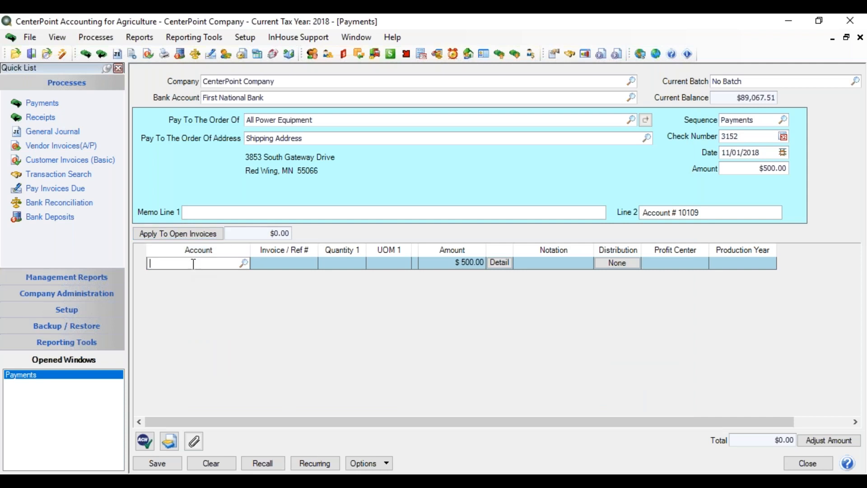
pyautogui.rightClick(273, 266)
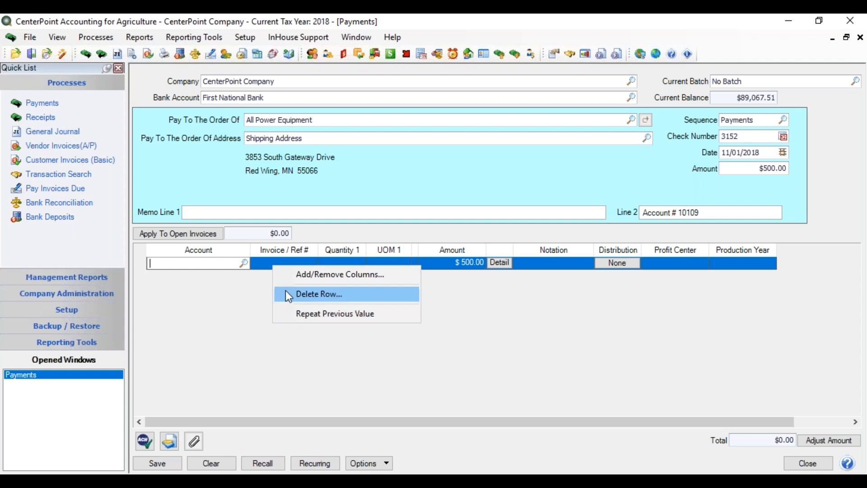
pyautogui.click(268, 264)
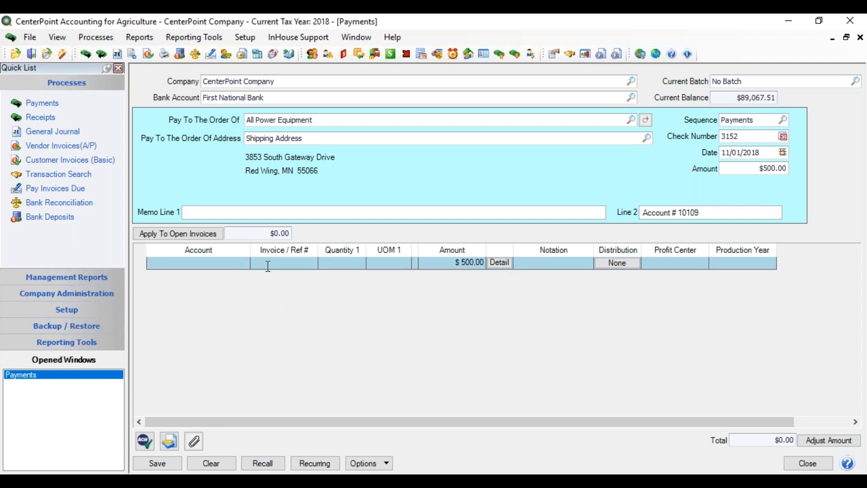
pyautogui.rightClick(270, 266)
pyautogui.click(281, 272)
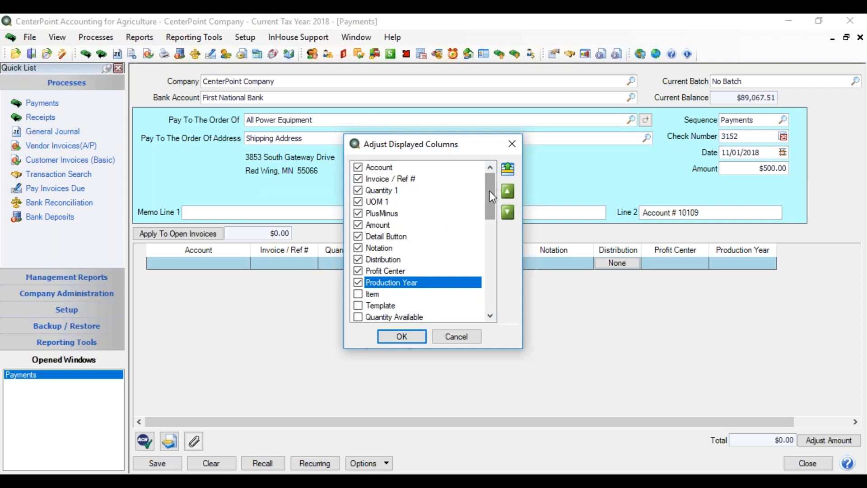
pyautogui.scroll(-4, 492, 199)
pyautogui.moveTo(504, 230); pyautogui.dragTo(512, 246)
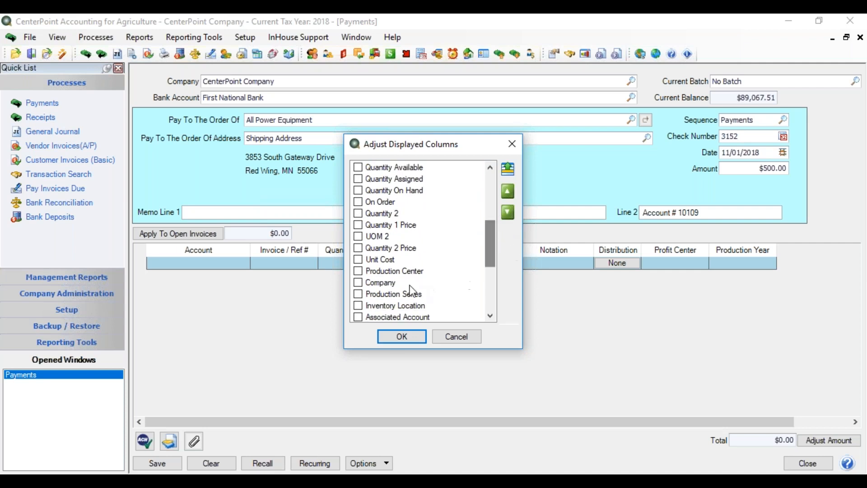
pyautogui.click(359, 272)
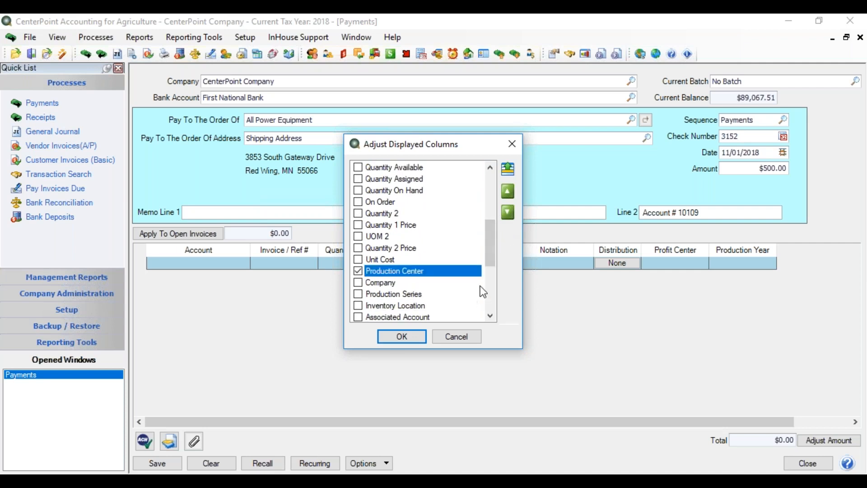
pyautogui.scroll(-1, 491, 258)
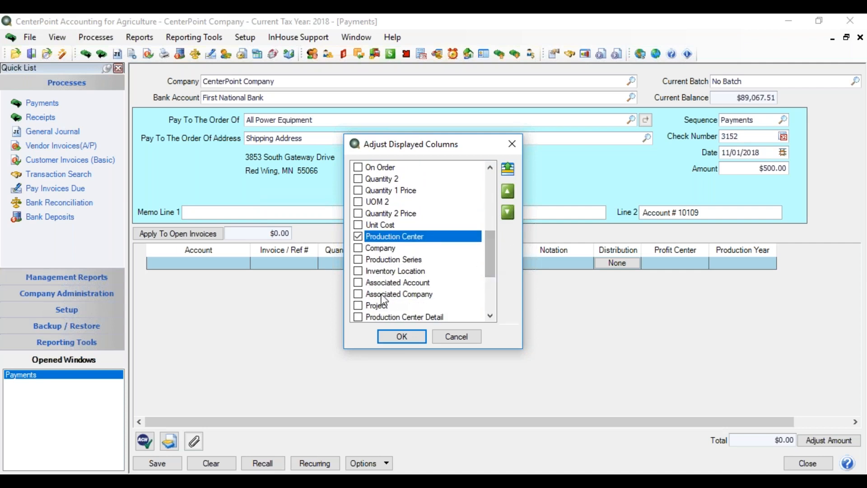
pyautogui.click(358, 283)
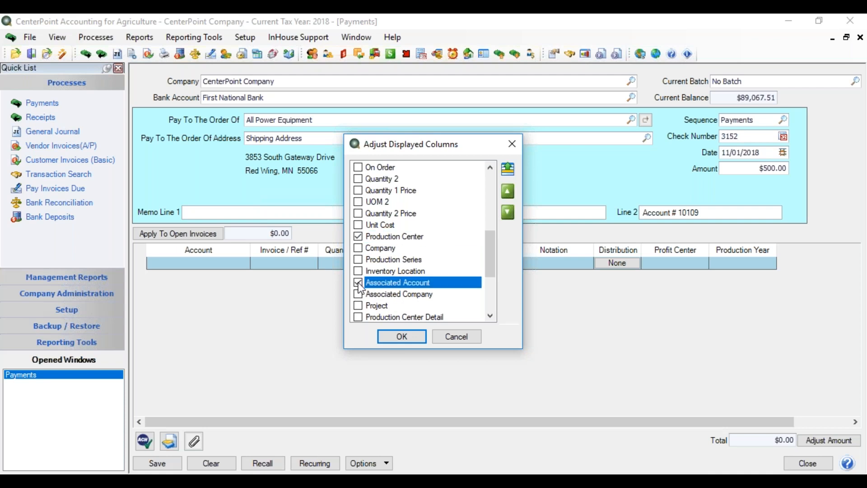
pyautogui.click(404, 341)
# Step: In the detail grid's displayed columns, move Production Year up to directly after Amount
pyautogui.rightClick(427, 266)
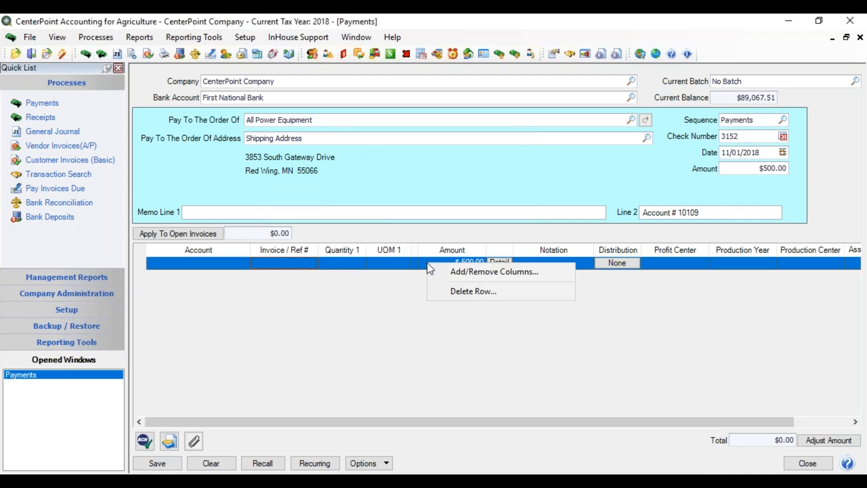
pyautogui.click(442, 271)
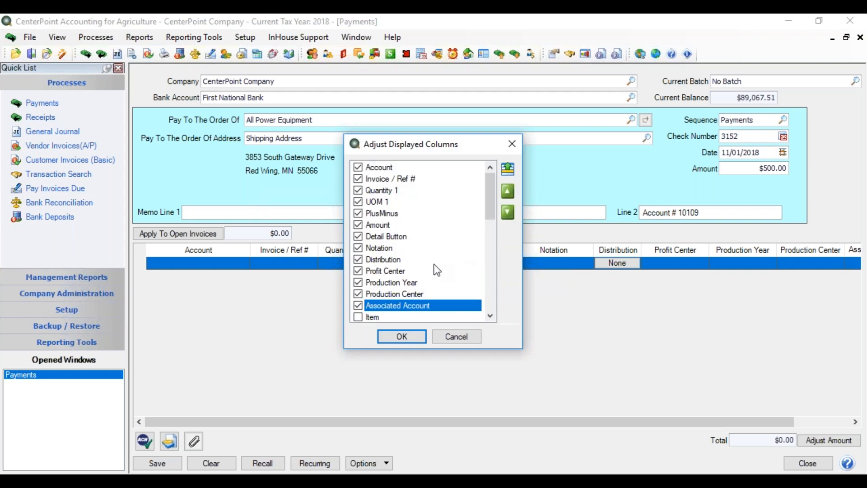
pyautogui.click(406, 284)
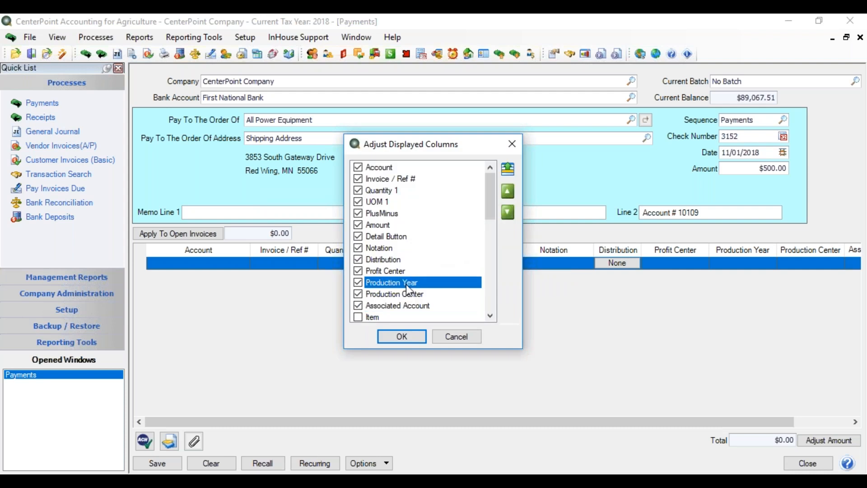
pyautogui.click(507, 194)
pyautogui.click(507, 194)
pyautogui.click(507, 193)
pyautogui.click(507, 194)
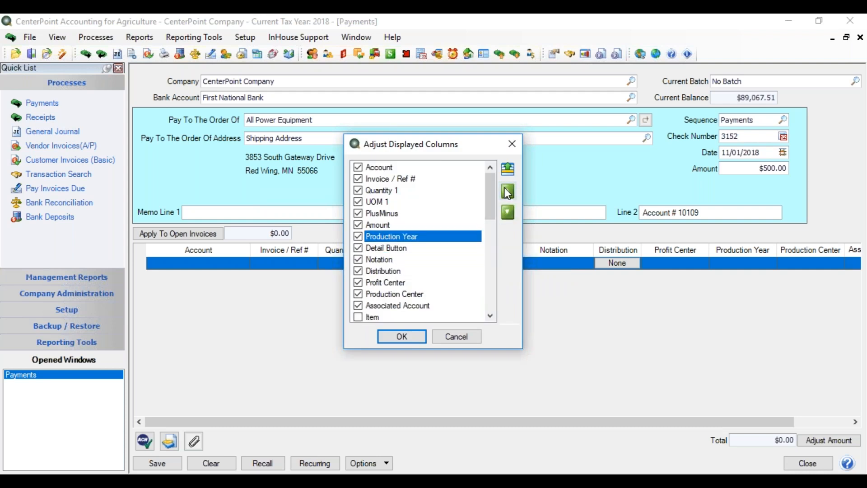
# Step: Move the Profit Center column up so it sits between Amount and Production Year
pyautogui.click(398, 284)
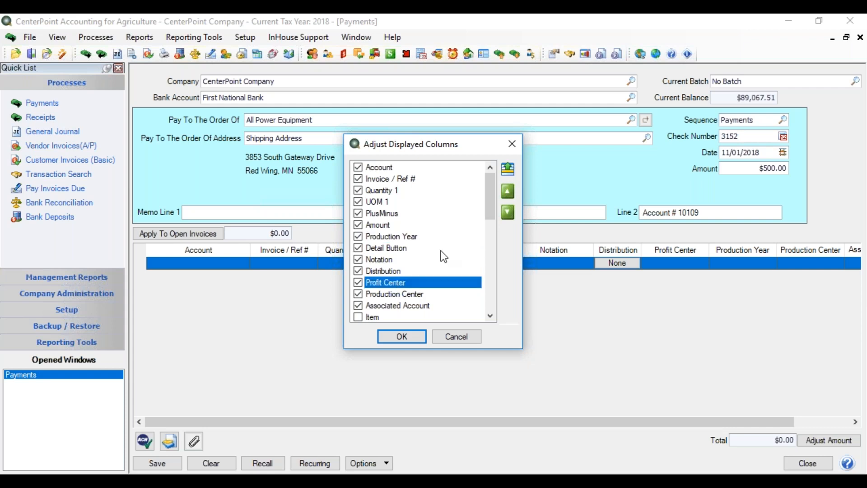
pyautogui.click(511, 190)
pyautogui.click(511, 190)
pyautogui.click(511, 191)
pyautogui.click(511, 190)
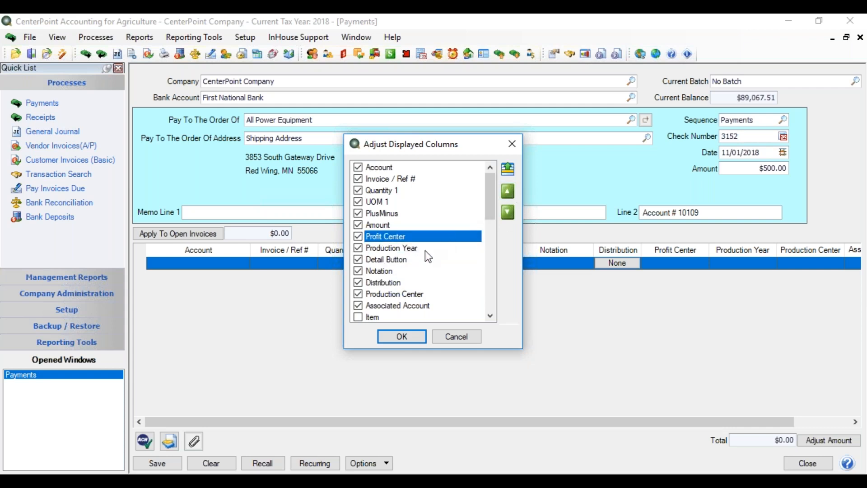
# Step: Move the Notation column up to directly after Amount and apply the new column order to the detail grid
pyautogui.click(400, 272)
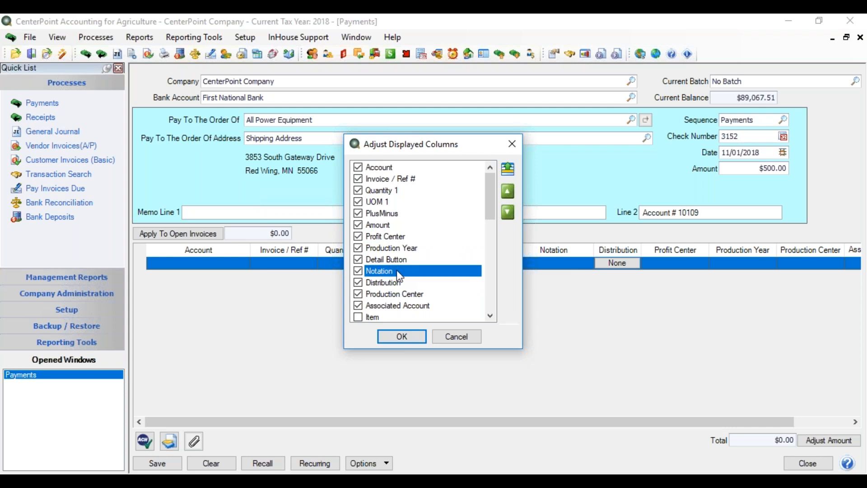
pyautogui.click(509, 189)
pyautogui.click(509, 189)
pyautogui.click(509, 189)
pyautogui.click(412, 336)
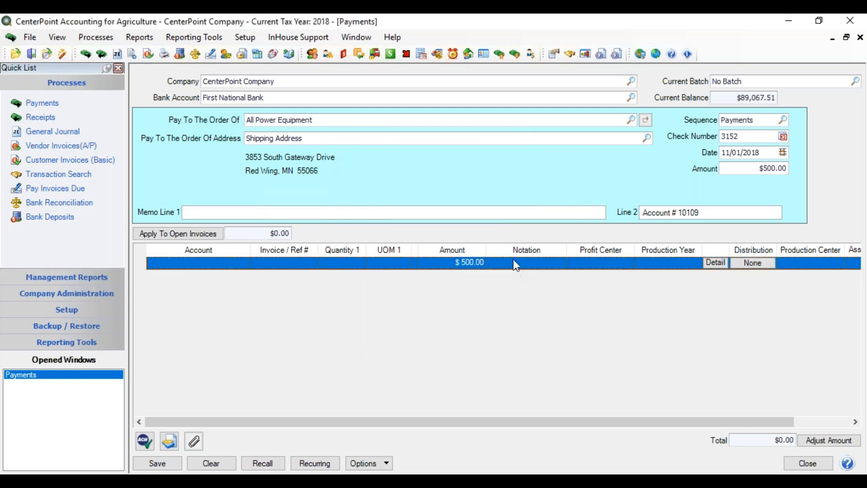
# Step: Look up accounts matching "rep" and assign Repair Expense - Equipment to the first detail line
pyautogui.click(518, 266)
pyautogui.click(211, 268)
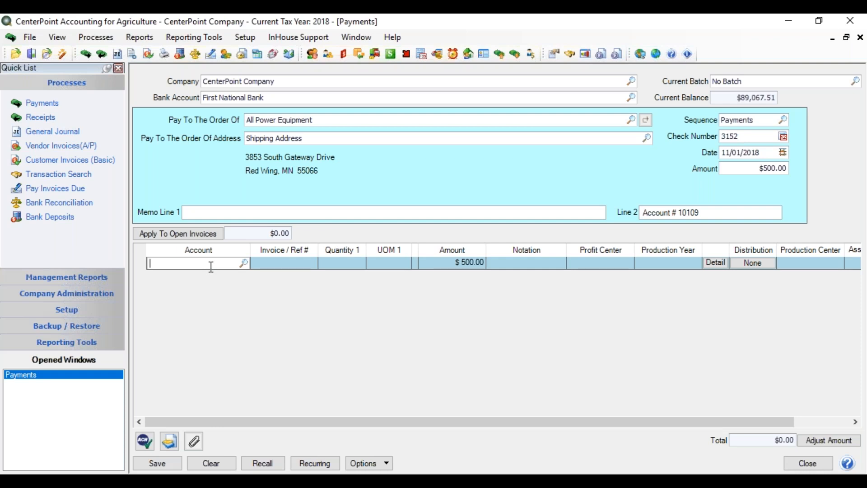
pyautogui.write('rep')
pyautogui.press('Tab')
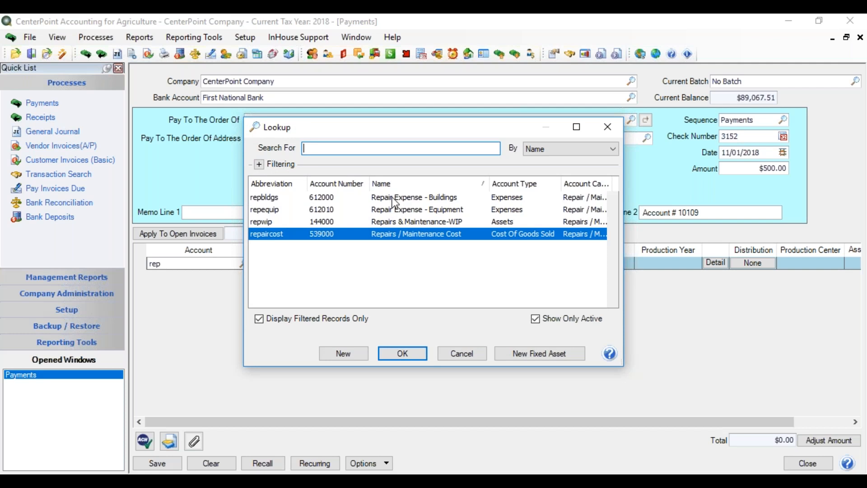
pyautogui.doubleClick(395, 210)
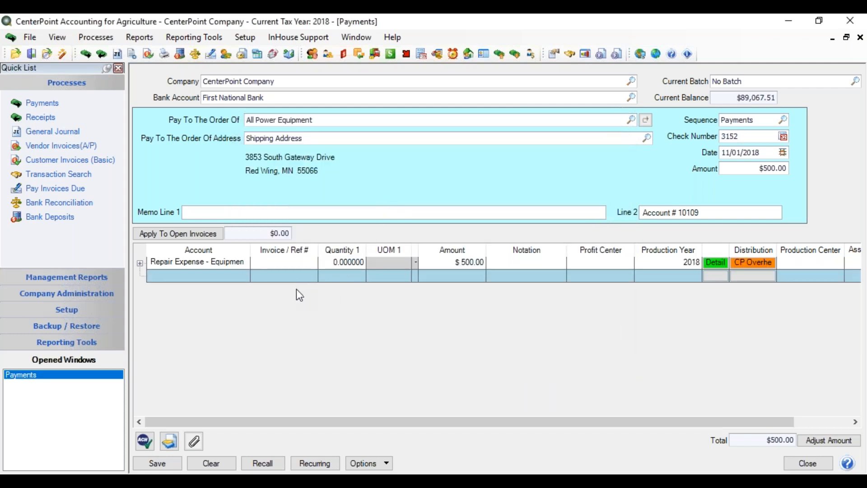
# Step: Fill in the repair expense line with invoice/reference number 3589, an amount of 300, and the notation "tire repair"
pyautogui.write('3589')
pyautogui.press('Tab')
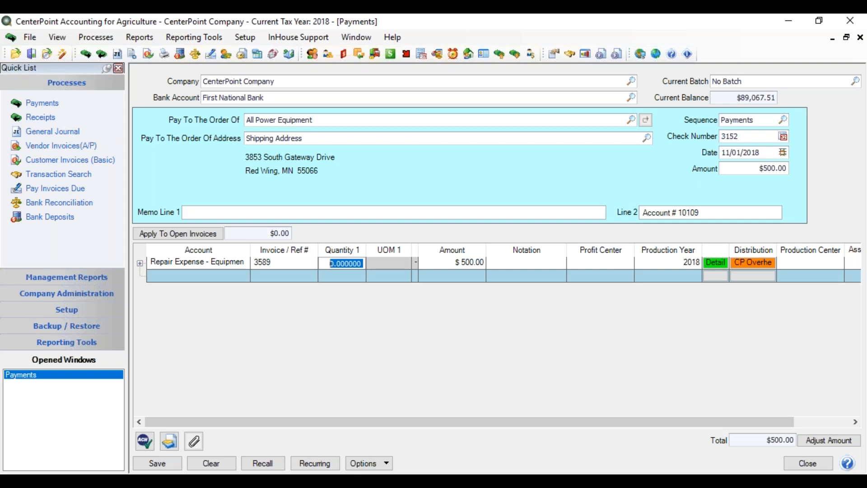
pyautogui.press('Tab')
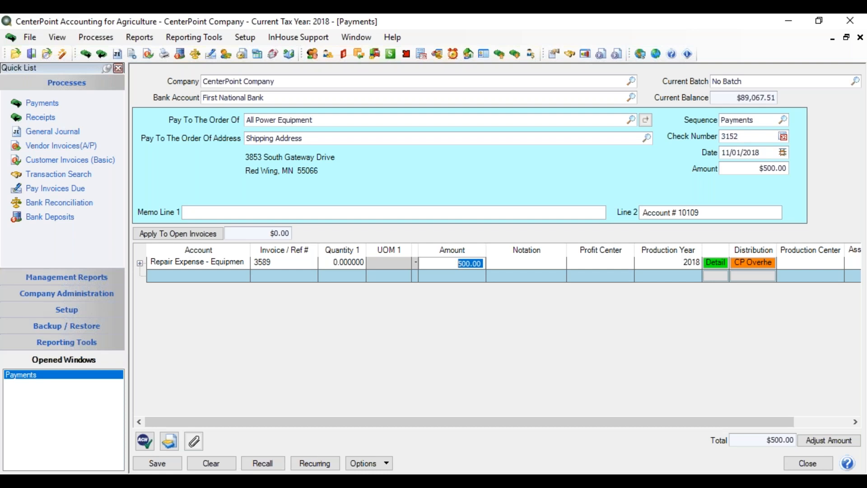
pyautogui.write('300')
pyautogui.press('Tab')
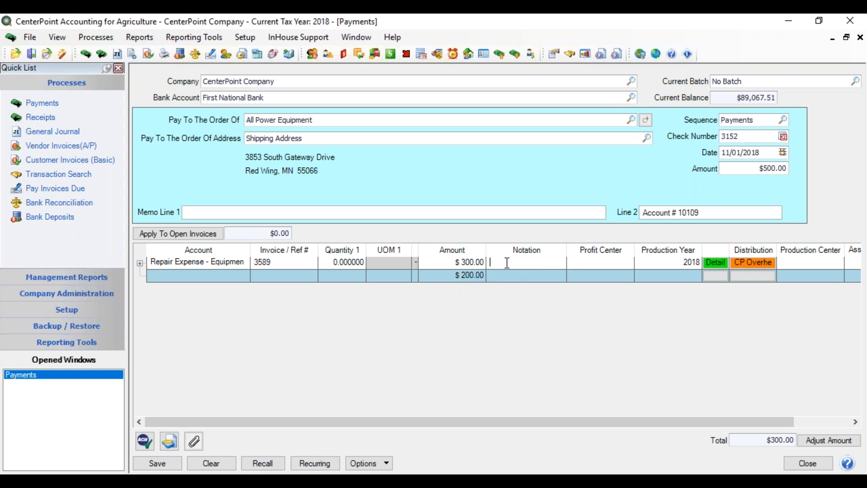
pyautogui.write('tire repair')
pyautogui.press('Tab')
# Step: Review the repair expense line's detail, and set its associated account to Tractor
pyautogui.click(716, 262)
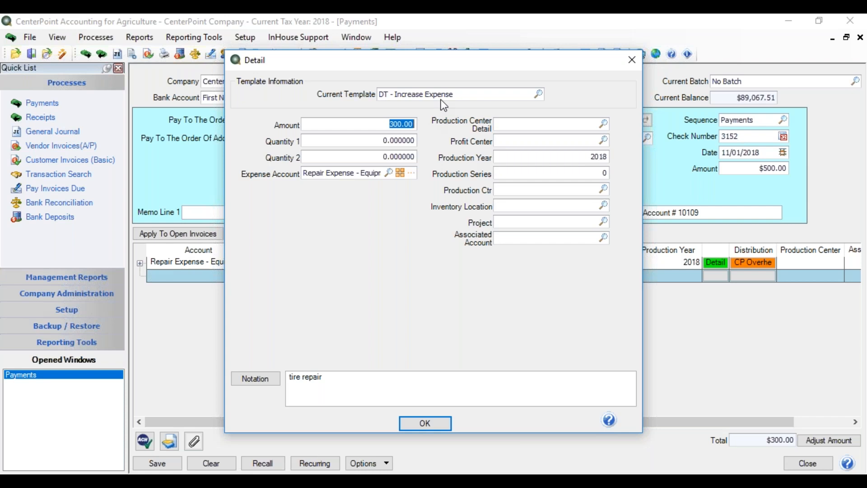
pyautogui.click(442, 423)
pyautogui.moveTo(589, 419); pyautogui.dragTo(633, 418)
pyautogui.click(811, 263)
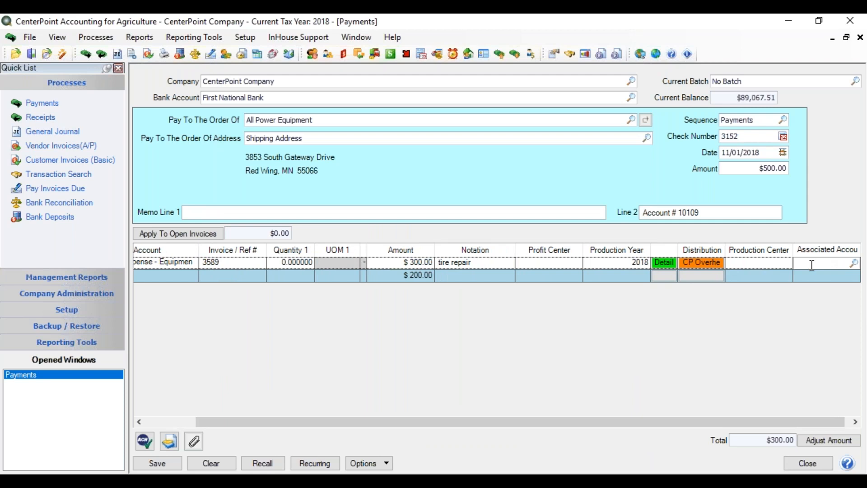
pyautogui.write('tractor')
pyautogui.press('Tab')
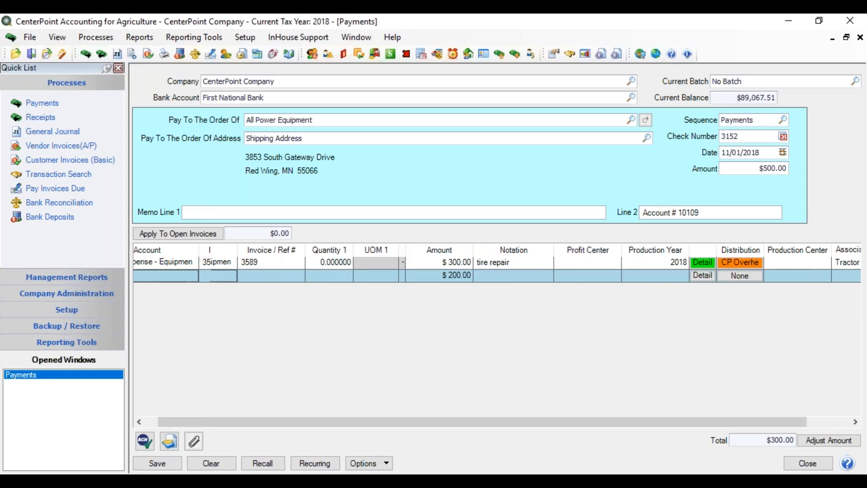
# Step: Add a second detail line for the Farm Supplies account with invoice/reference number 3589
pyautogui.moveTo(694, 416); pyautogui.dragTo(624, 427)
pyautogui.click(213, 277)
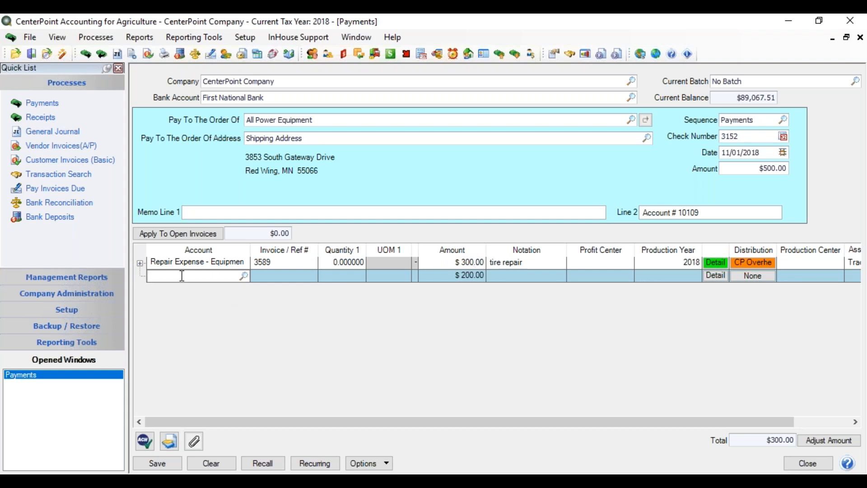
pyautogui.write('supp')
pyautogui.press('BackSpace')
pyautogui.press('BackSpace')
pyautogui.press('BackSpace')
pyautogui.press('BackSpace')
pyautogui.write('farm su')
pyautogui.press('Tab')
pyautogui.write('3589')
pyautogui.press('Tab')
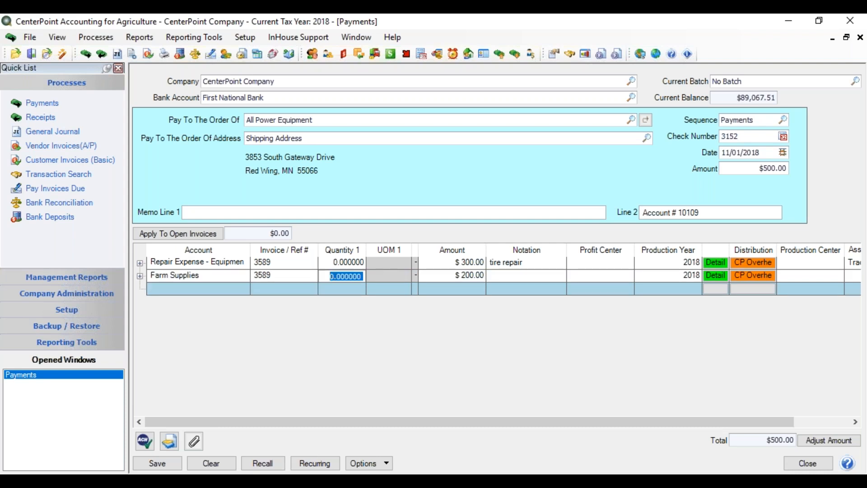
pyautogui.rightClick(294, 289)
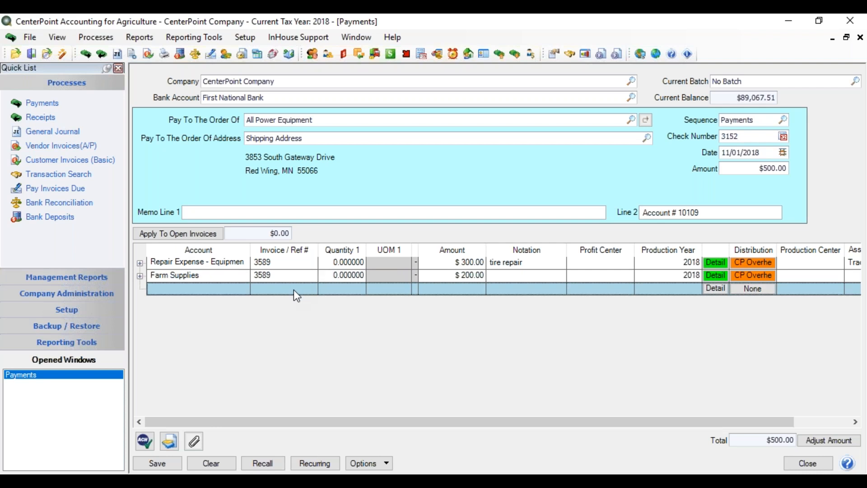
pyautogui.click(329, 317)
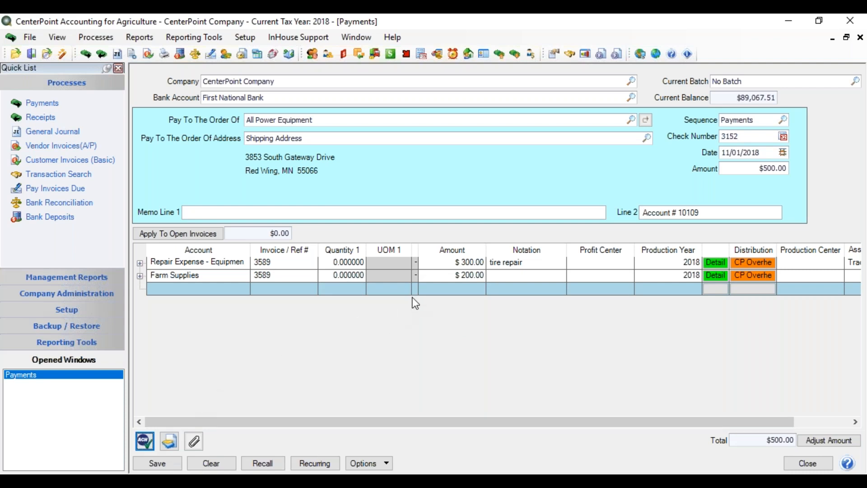
# Step: Set the payment's print setting to Do Not Print
pyautogui.moveTo(403, 421); pyautogui.dragTo(370, 427)
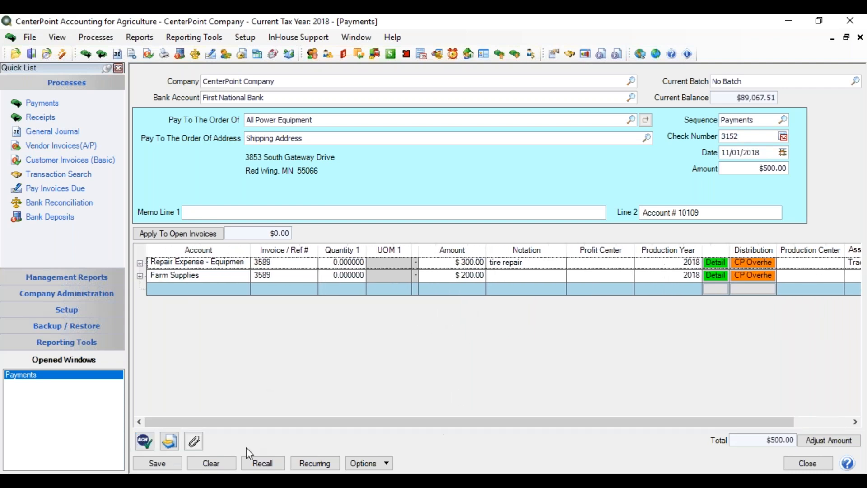
pyautogui.click(148, 446)
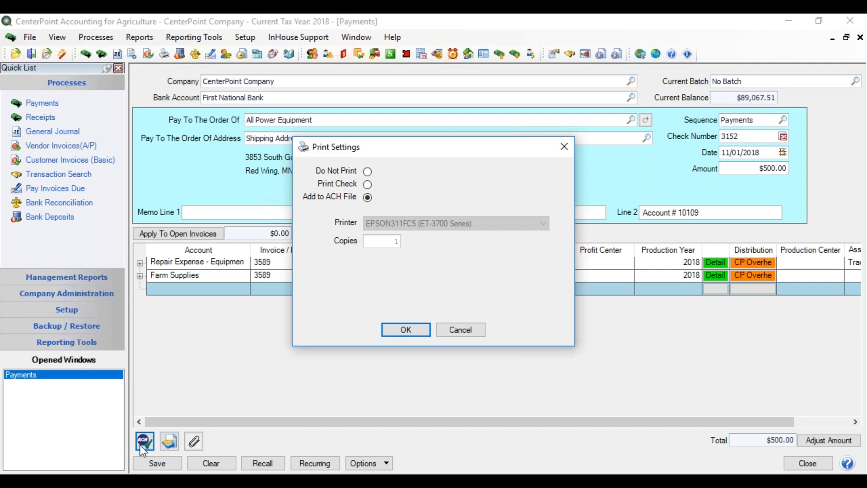
pyautogui.click(369, 173)
pyautogui.click(406, 327)
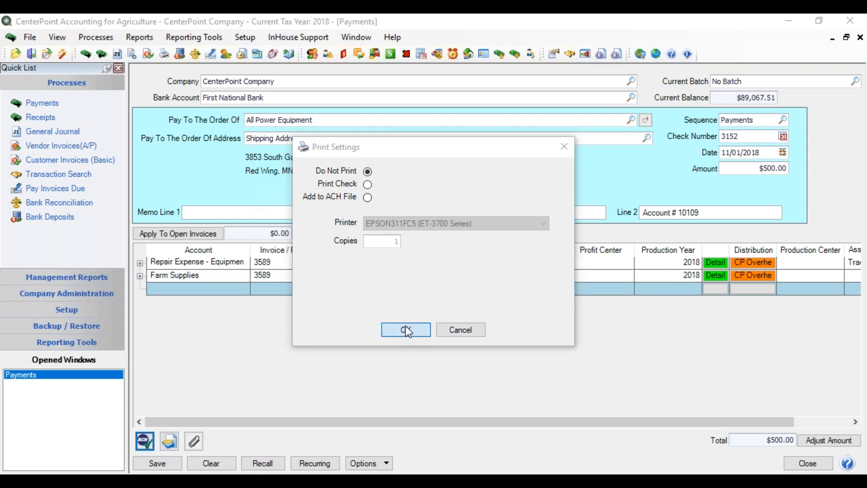
# Step: Change the payment's print setting to Print Check
pyautogui.click(145, 441)
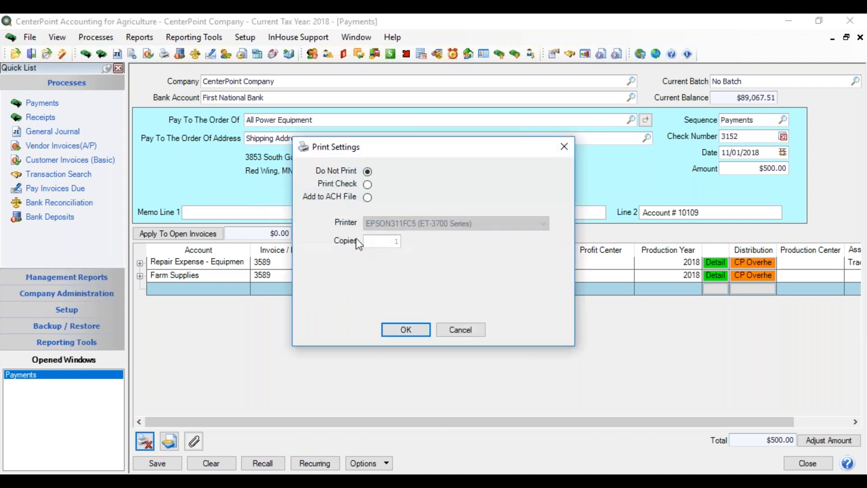
pyautogui.click(368, 184)
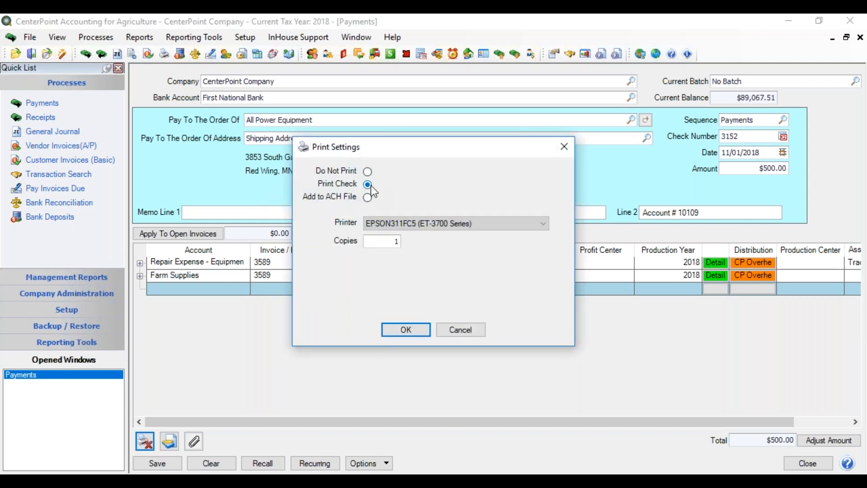
pyautogui.click(422, 329)
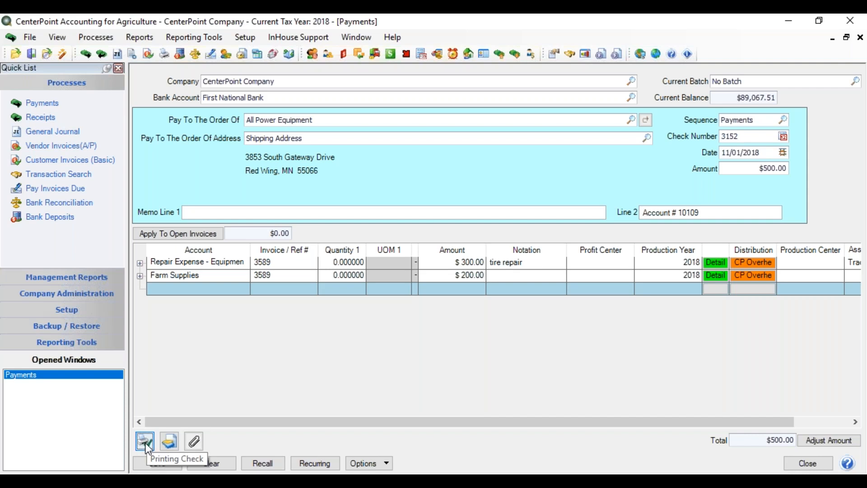
# Step: Switch the print setting to Add to ACH File, and view the payment's attachments without attaching a file
pyautogui.click(146, 443)
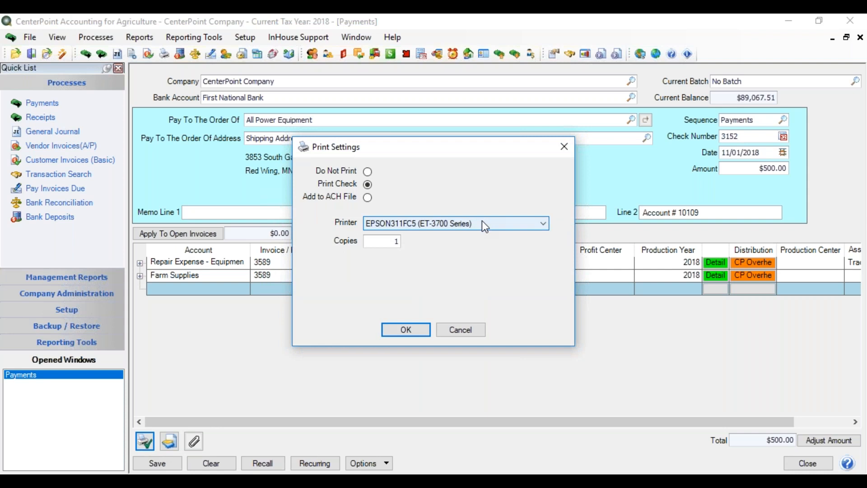
pyautogui.click(369, 197)
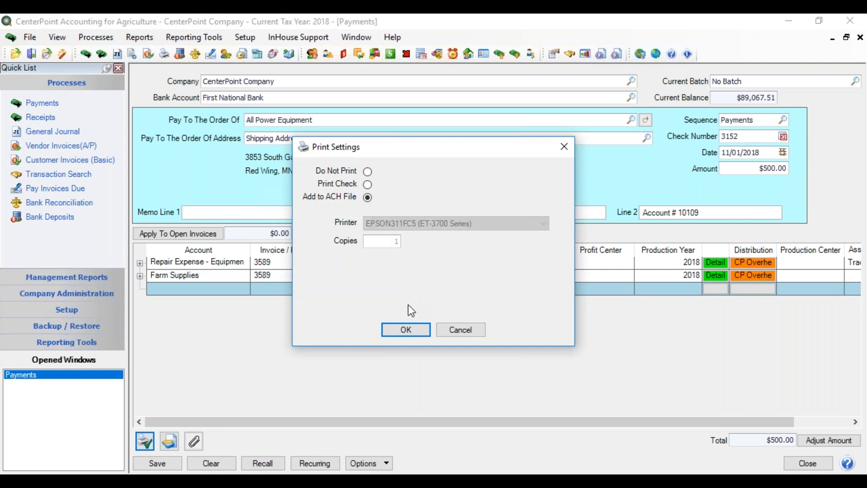
pyautogui.click(392, 330)
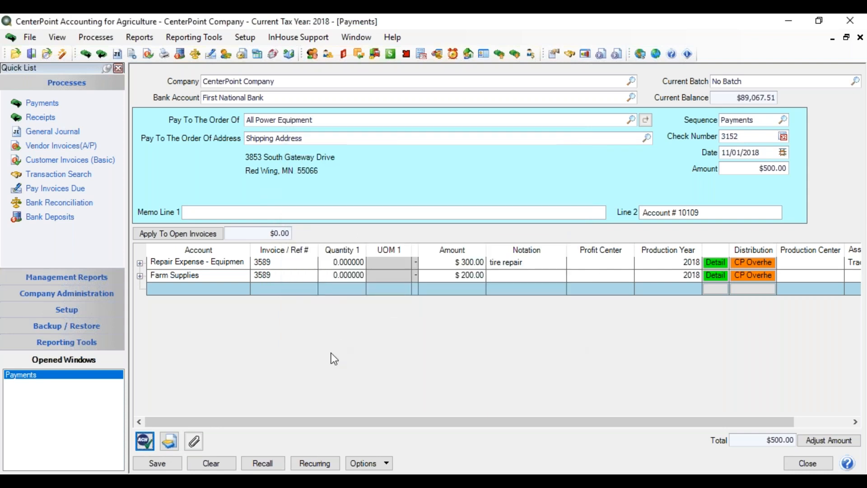
pyautogui.click(194, 441)
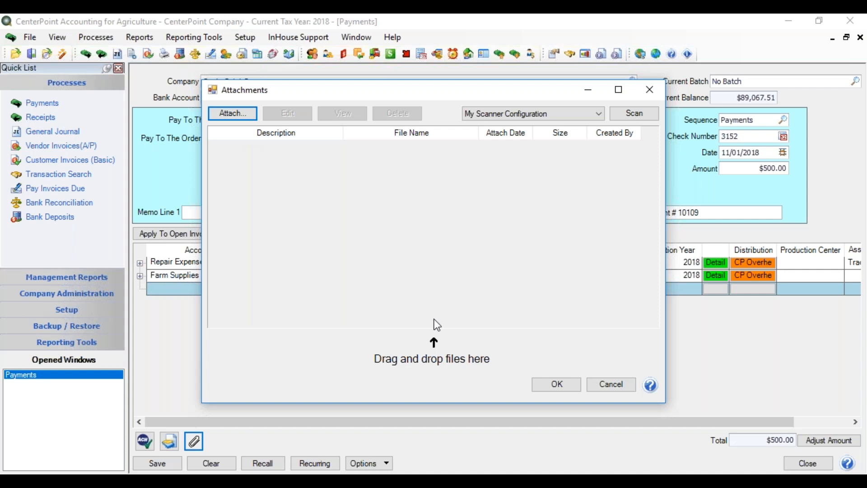
pyautogui.click(549, 385)
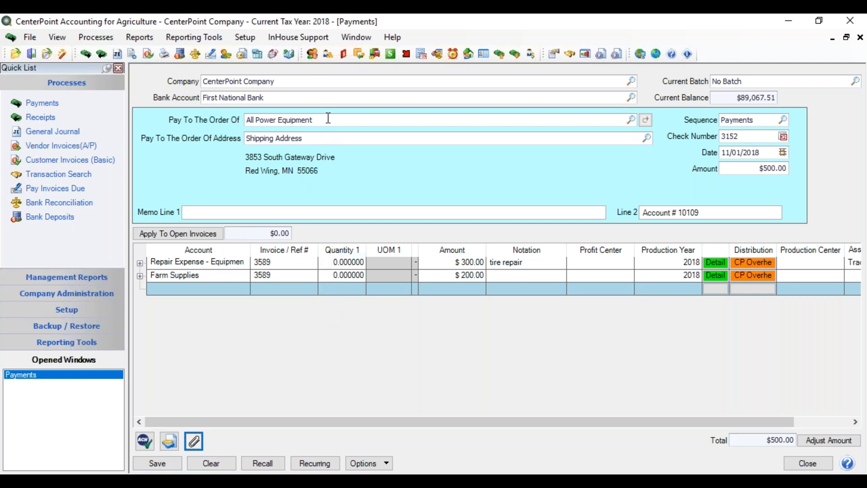
# Step: Clear the current payment and select All Power Equipment as the payee of a new one
pyautogui.click(211, 464)
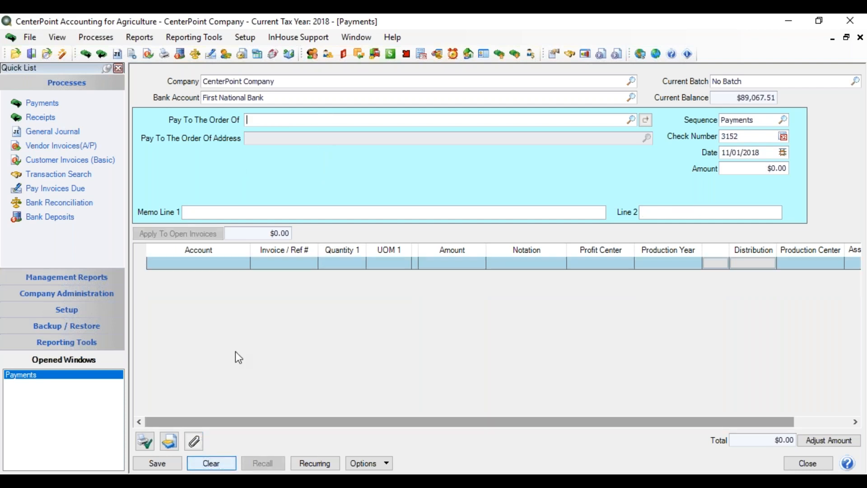
pyautogui.click(262, 119)
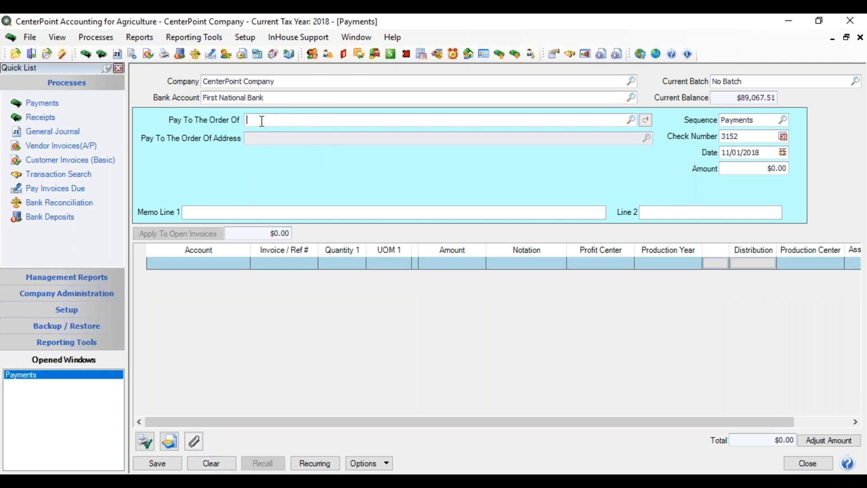
pyautogui.write('all')
pyautogui.press('Tab')
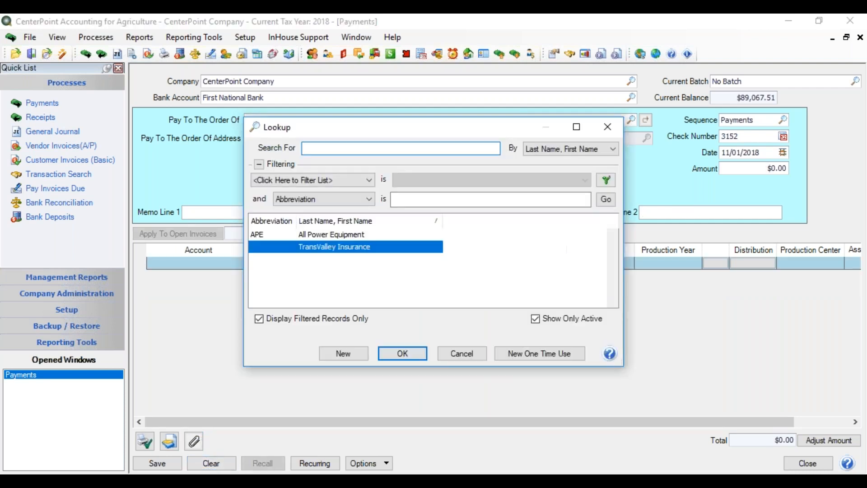
pyautogui.doubleClick(333, 234)
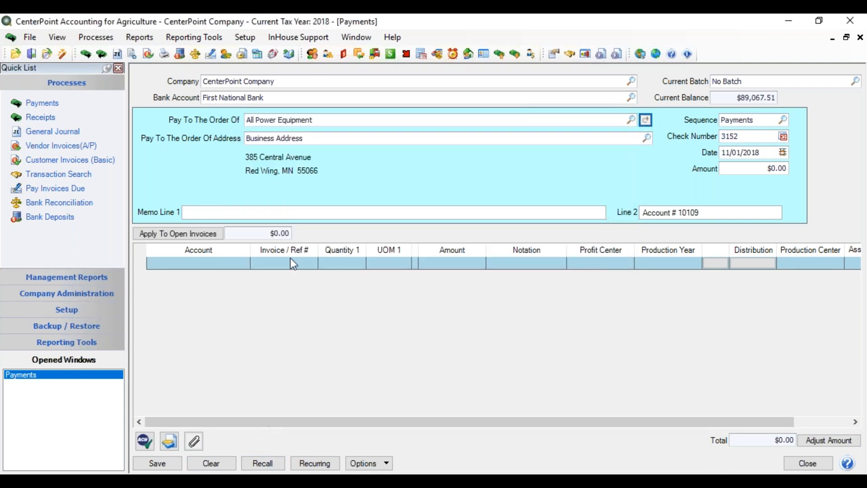
# Step: Recall the payee's previous payment and save it as a recurring transaction with the description All Power
pyautogui.click(263, 463)
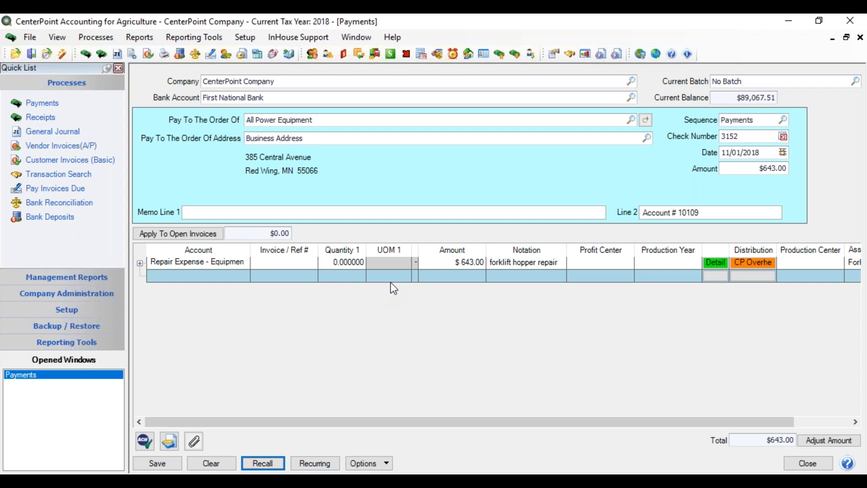
pyautogui.click(307, 460)
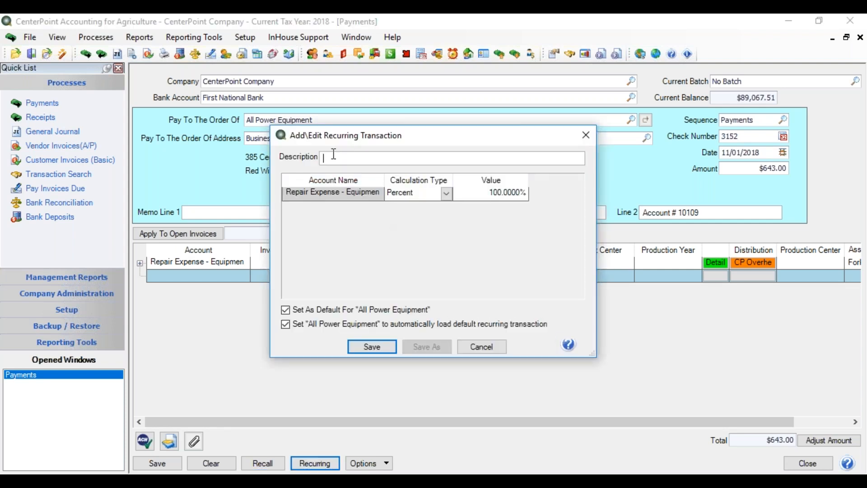
pyautogui.write('All Power')
pyautogui.click(374, 347)
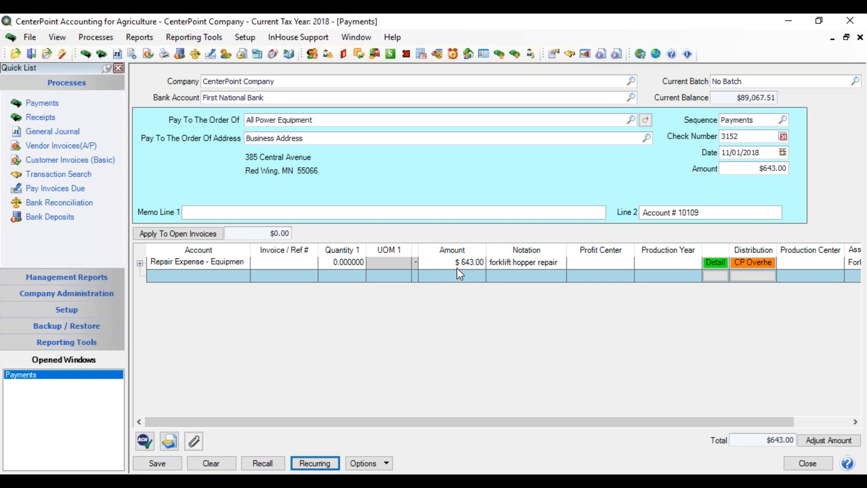
# Step: Review the list of entered payment transactions, and view the payment's custom fields and comments without adding any
pyautogui.click(379, 462)
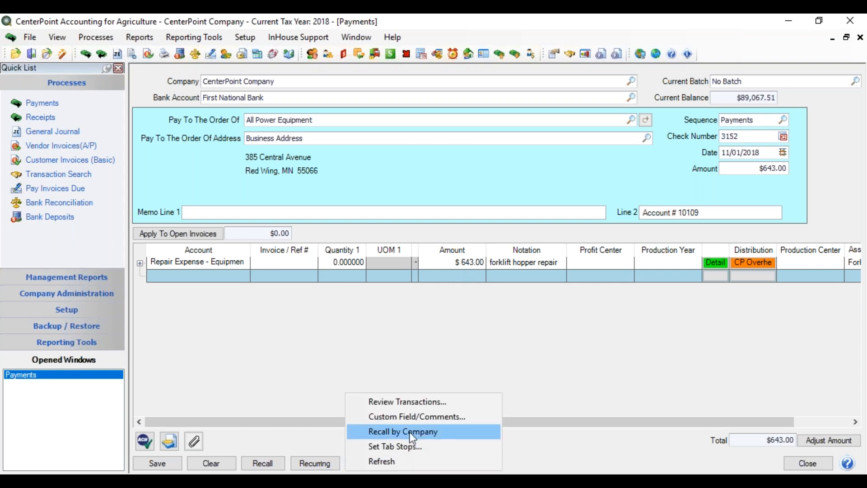
pyautogui.click(438, 402)
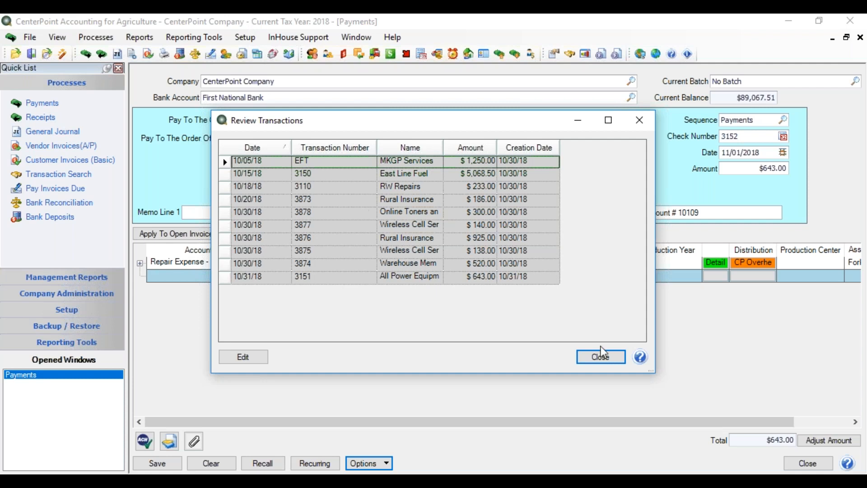
pyautogui.click(615, 357)
pyautogui.click(371, 459)
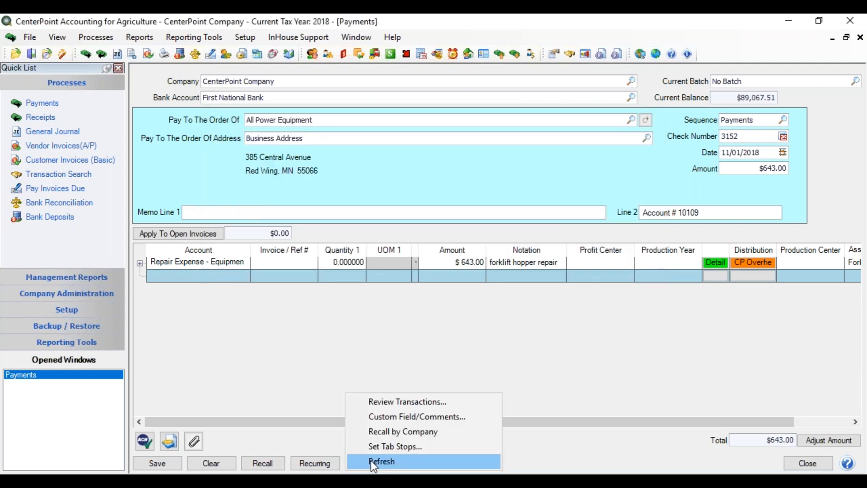
pyautogui.click(431, 421)
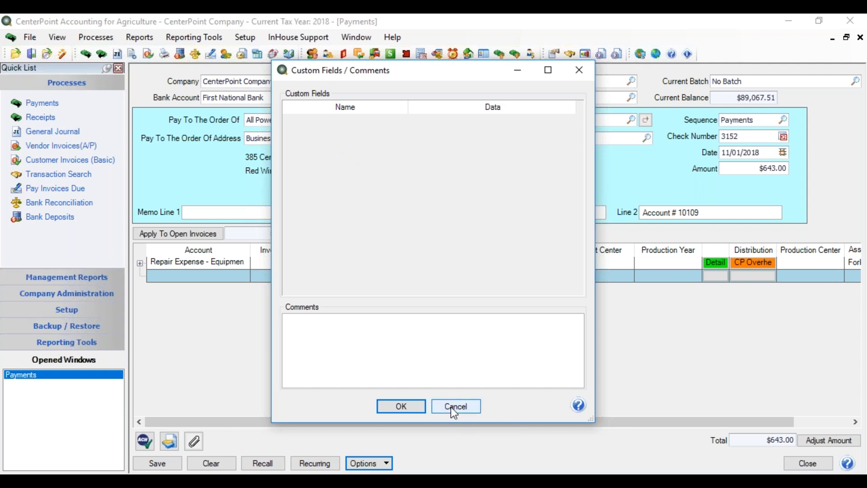
pyautogui.click(401, 409)
# Step: Switch the payment recall option from Recall by Company to Recall by Company/Bank
pyautogui.click(382, 466)
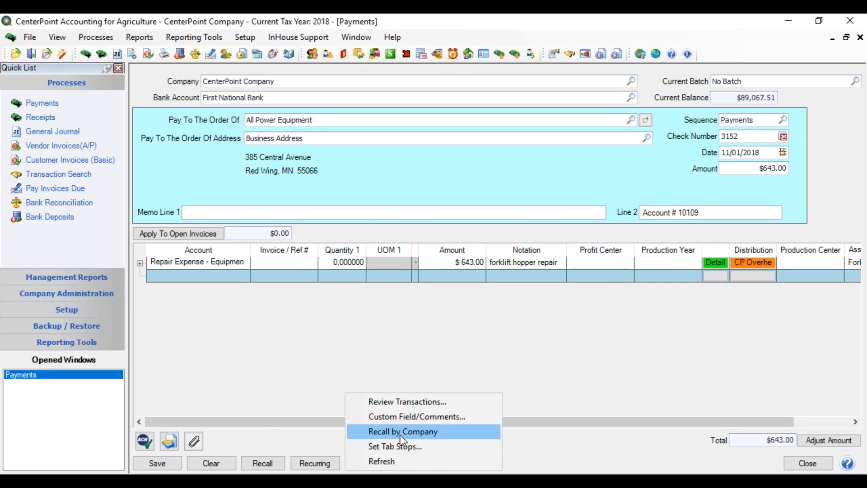
pyautogui.click(387, 461)
pyautogui.click(385, 463)
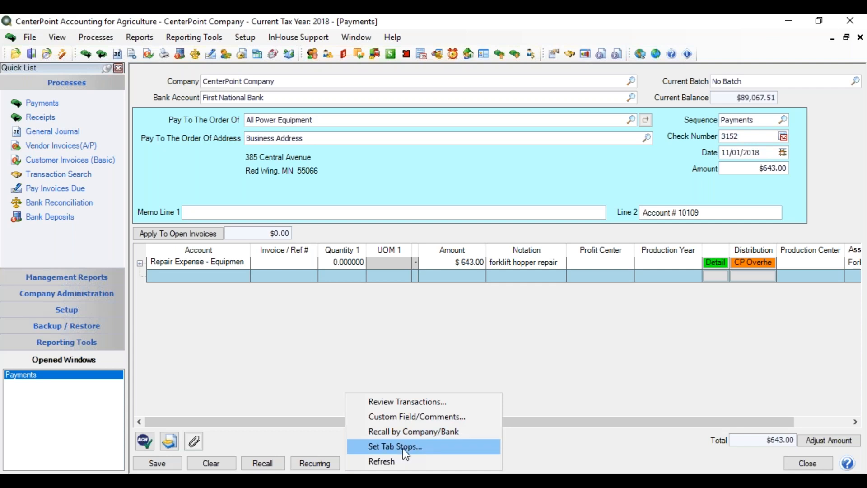
# Step: Remove the tab stops for Memo Line 1, Memo Line 2 and the Apply To Open Invoices Button
pyautogui.click(411, 447)
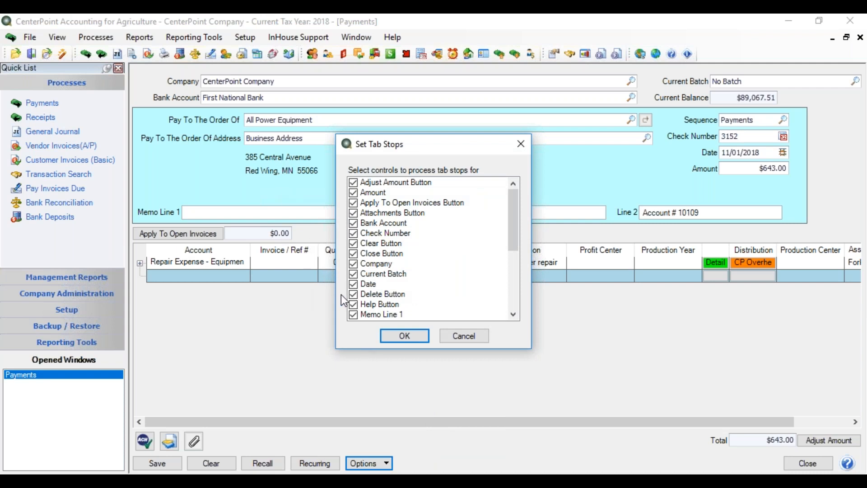
pyautogui.moveTo(512, 212); pyautogui.dragTo(522, 223)
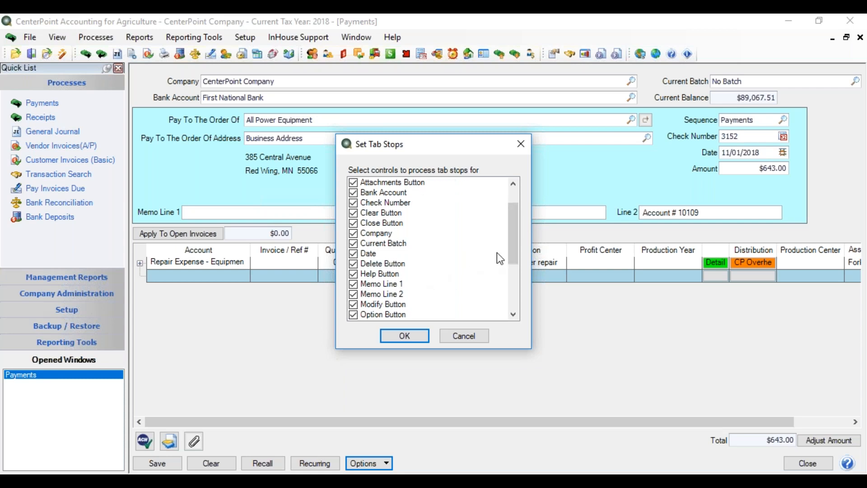
pyautogui.click(354, 284)
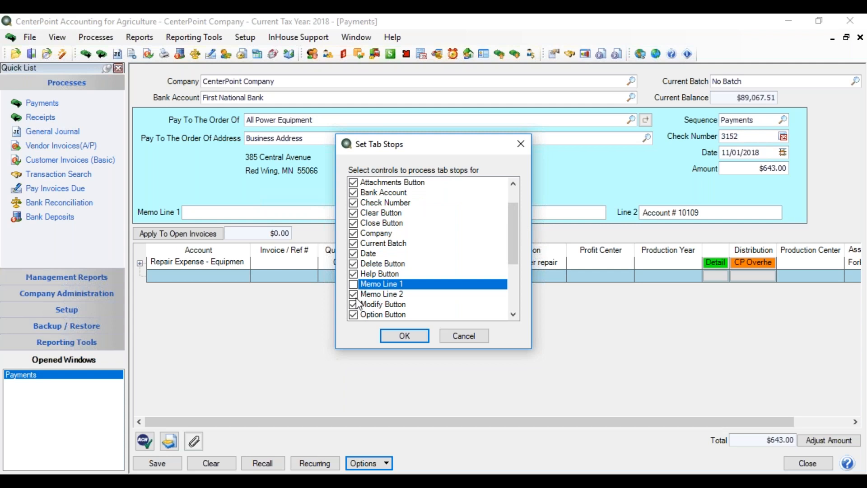
pyautogui.click(354, 294)
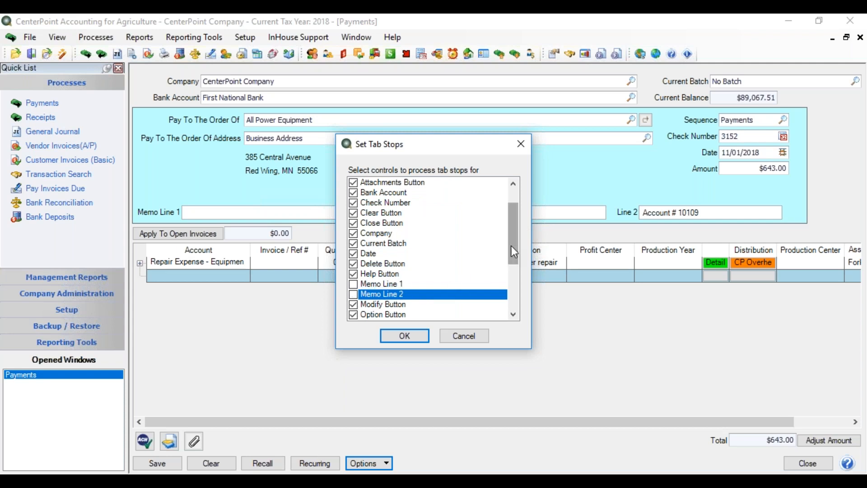
pyautogui.scroll(1, 512, 244)
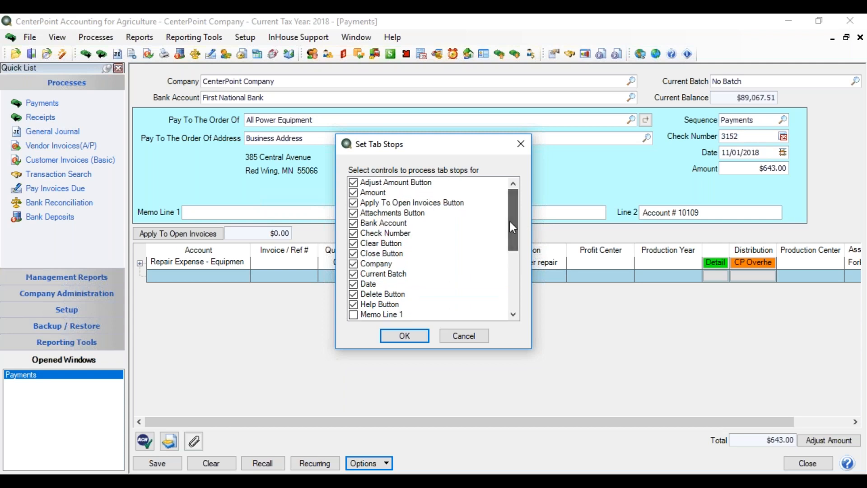
pyautogui.click(353, 203)
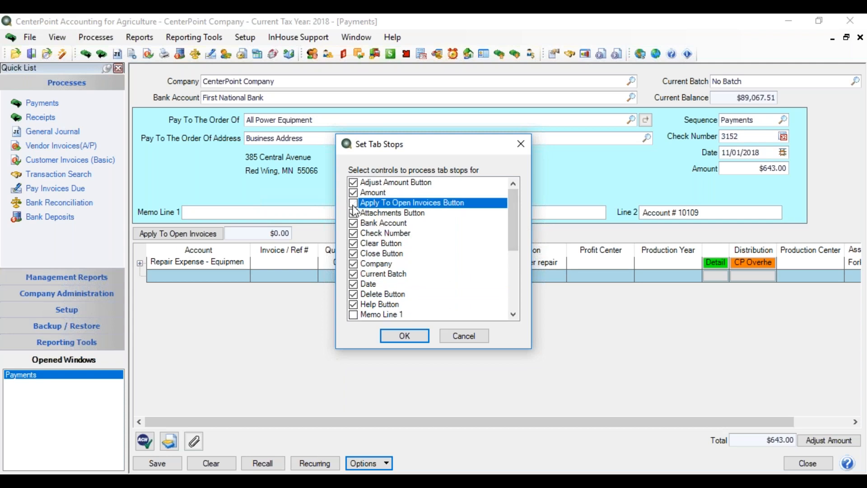
pyautogui.click(405, 336)
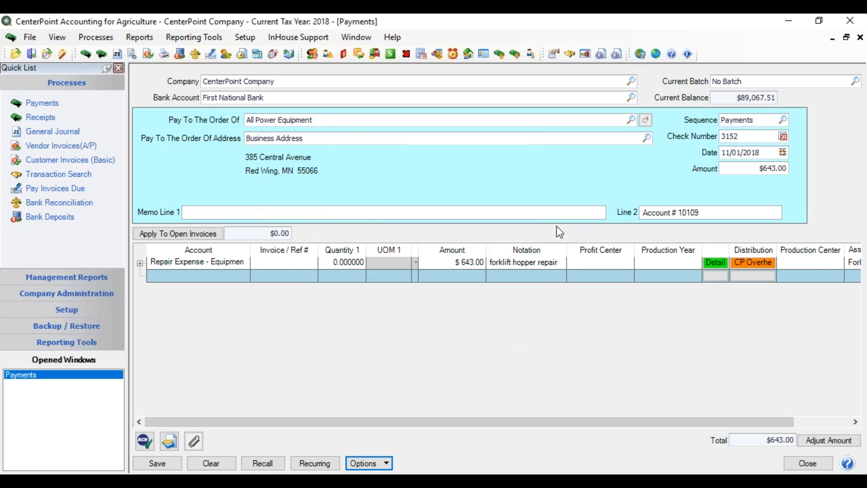
# Step: Test the tab order from the payment's Date field through Amount to the first detail line's account
pyautogui.click(740, 154)
pyautogui.press('Tab')
pyautogui.press('Tab')
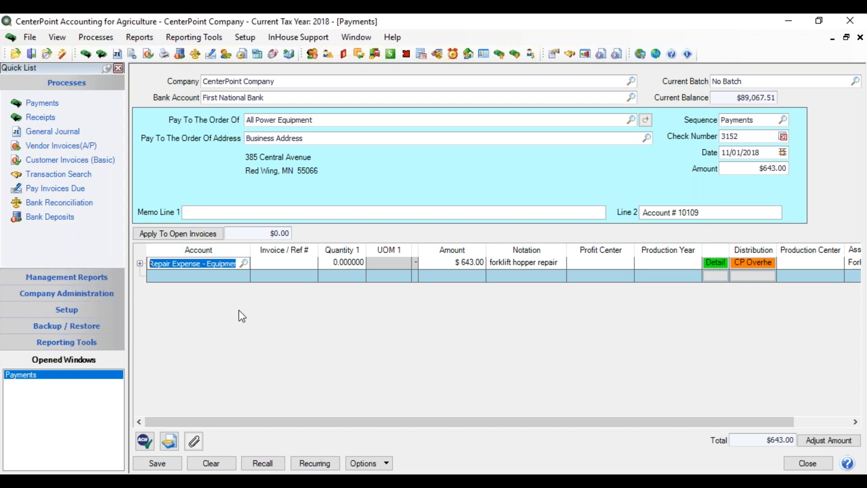
# Step: Refresh the payment screen
pyautogui.click(384, 465)
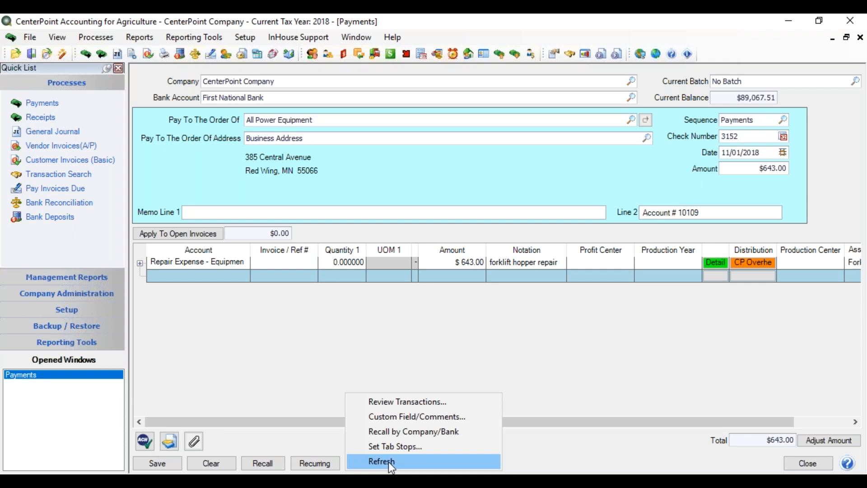
pyautogui.click(387, 463)
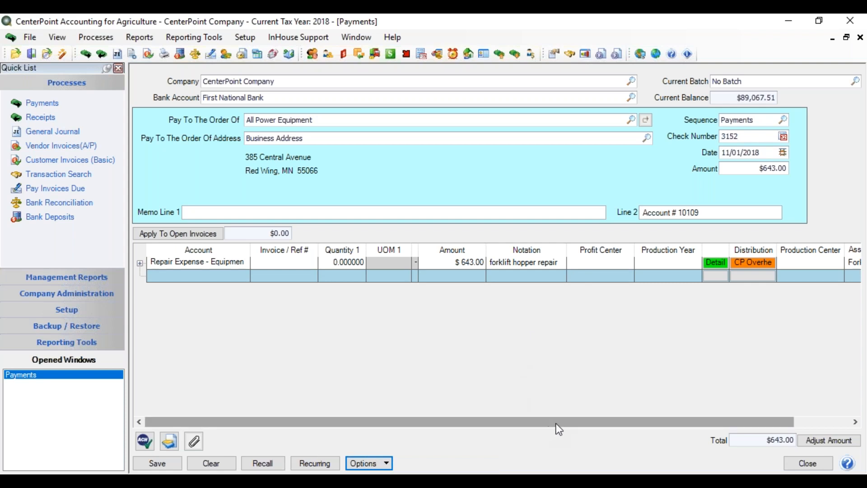
pyautogui.moveTo(562, 425); pyautogui.dragTo(652, 424)
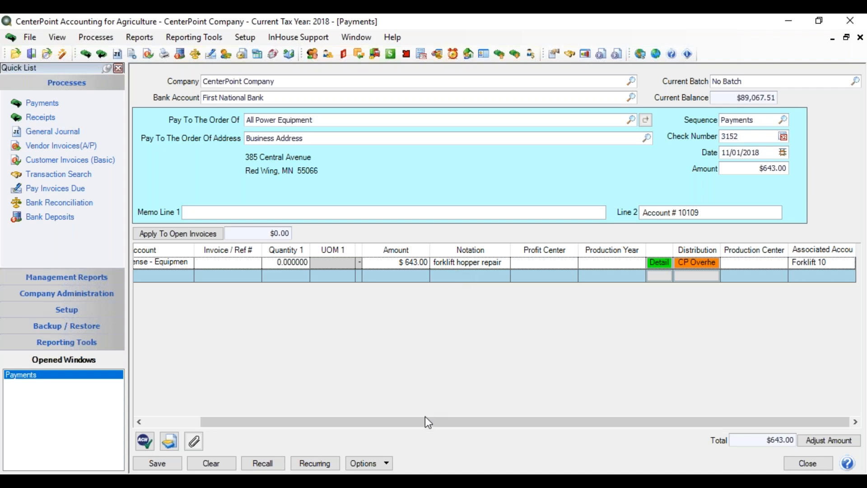
pyautogui.moveTo(426, 418); pyautogui.dragTo(244, 355)
# Step: Add a $200.00 detail line for the Farm Supplies account and adjust the payment amount to match the detail total
pyautogui.click(196, 277)
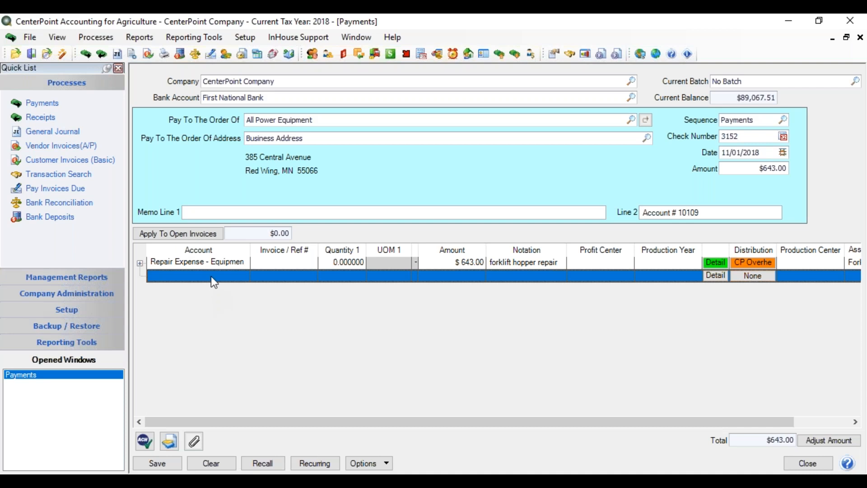
pyautogui.click(211, 277)
pyautogui.write('farm su')
pyautogui.press('Tab')
pyautogui.press('Tab')
pyautogui.write('200')
pyautogui.press('Tab')
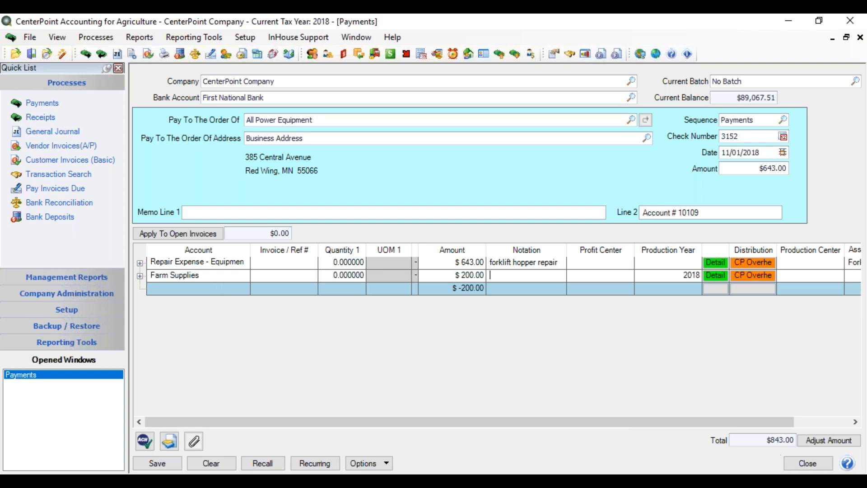
pyautogui.click(806, 445)
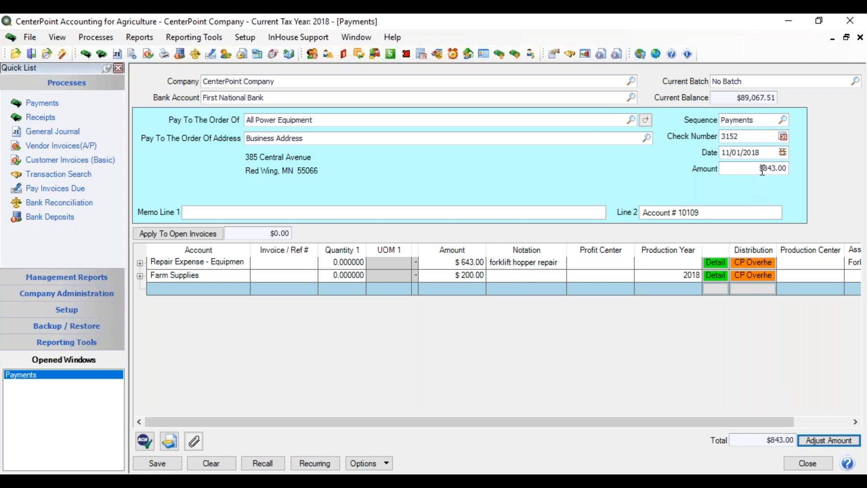
# Step: Add the Line Sequence column to the payment's detail grid
pyautogui.moveTo(704, 422); pyautogui.dragTo(760, 423)
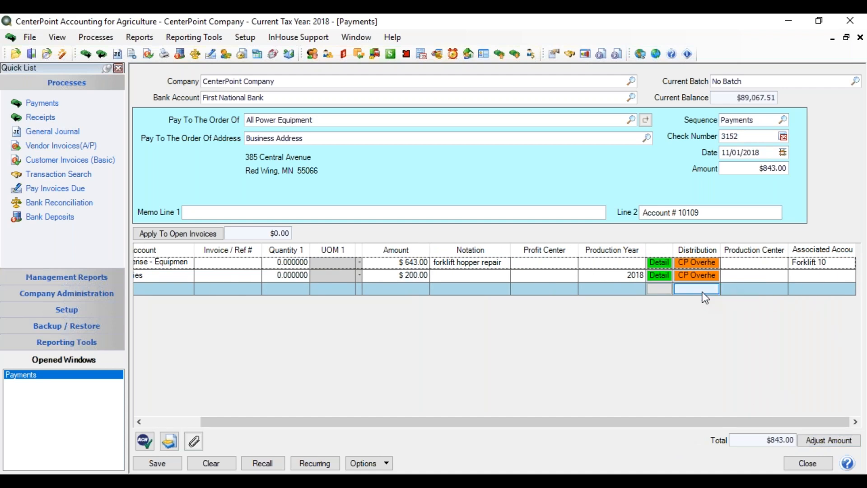
pyautogui.click(588, 276)
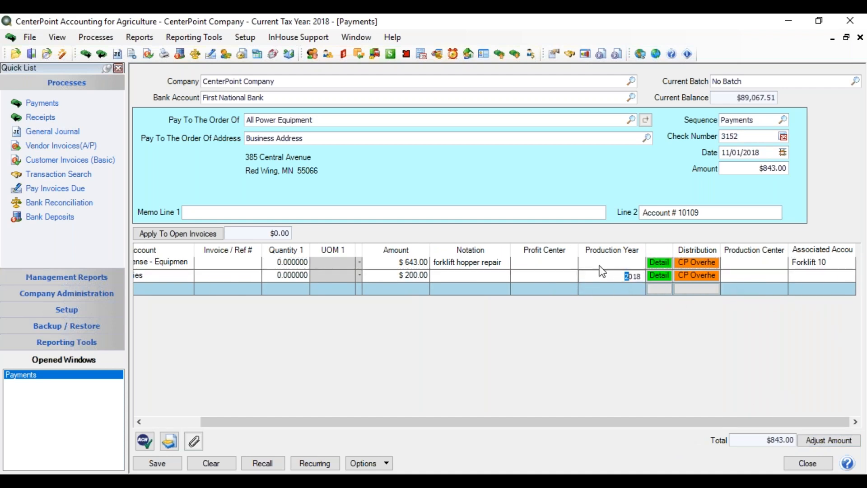
pyautogui.click(615, 293)
pyautogui.rightClick(614, 293)
pyautogui.click(651, 300)
pyautogui.moveTo(491, 208); pyautogui.dragTo(498, 291)
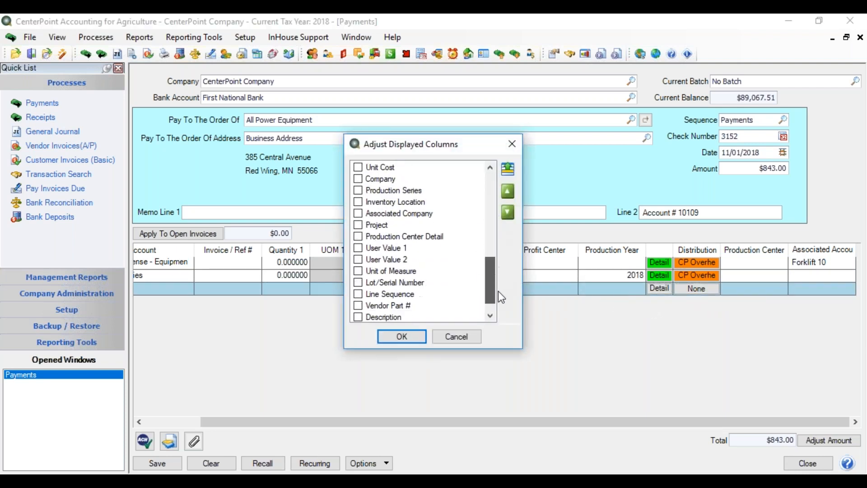
pyautogui.click(359, 295)
pyautogui.click(402, 337)
pyautogui.moveTo(502, 422); pyautogui.dragTo(604, 420)
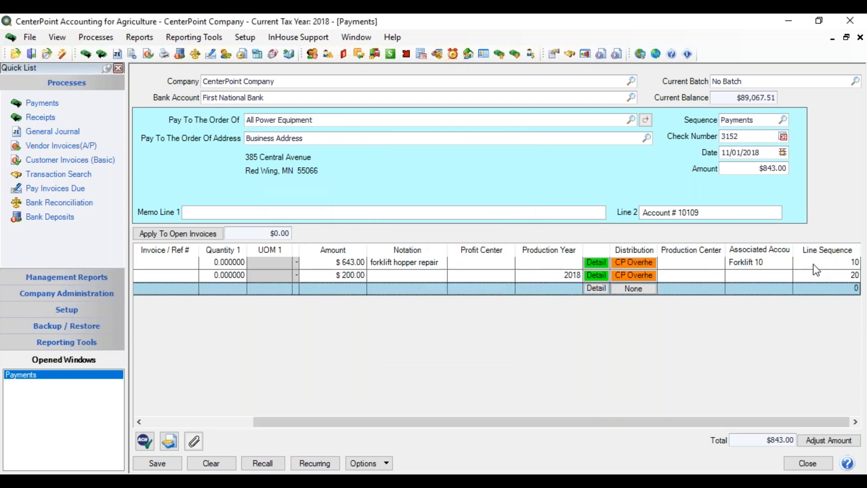
# Step: Give the Farm Supplies line a line sequence lower than the Repair Expense line's, and refresh the payment to reorder the lines
pyautogui.click(851, 277)
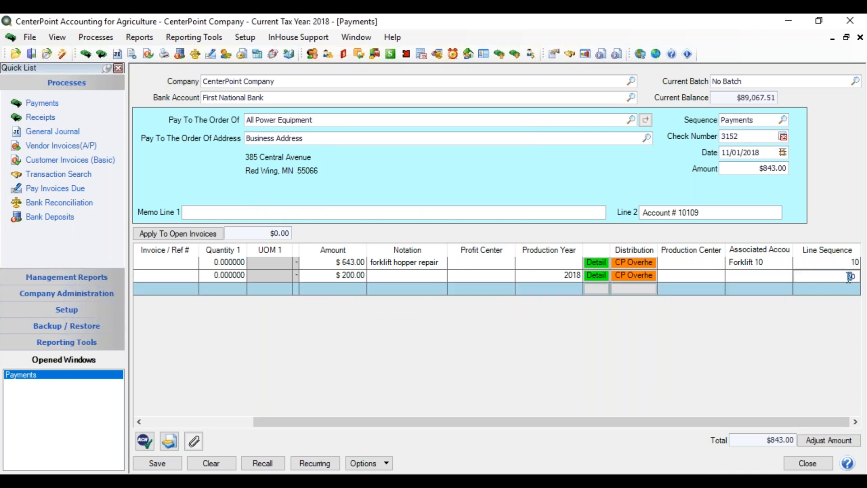
pyautogui.doubleClick(843, 277)
pyautogui.press('Tab')
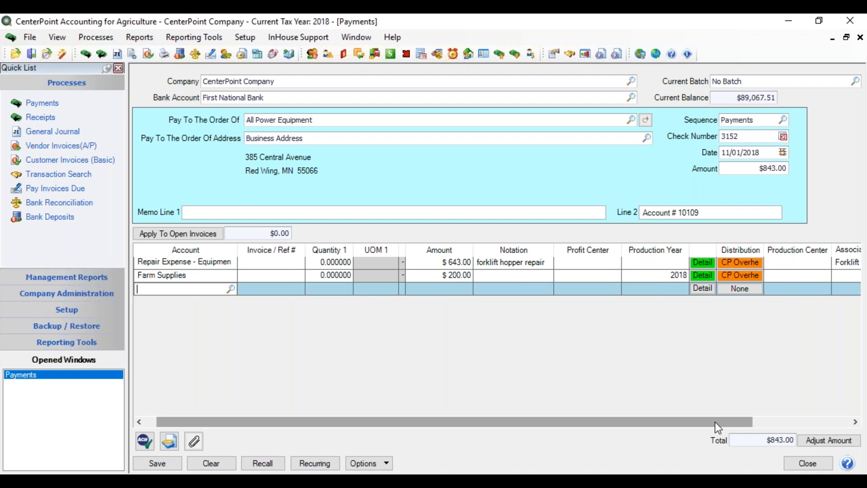
pyautogui.moveTo(719, 421); pyautogui.dragTo(639, 419)
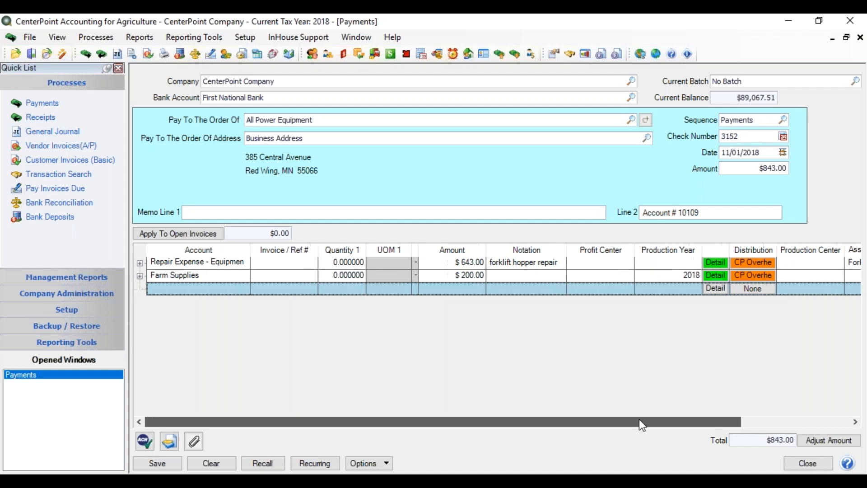
pyautogui.click(357, 465)
pyautogui.click(382, 462)
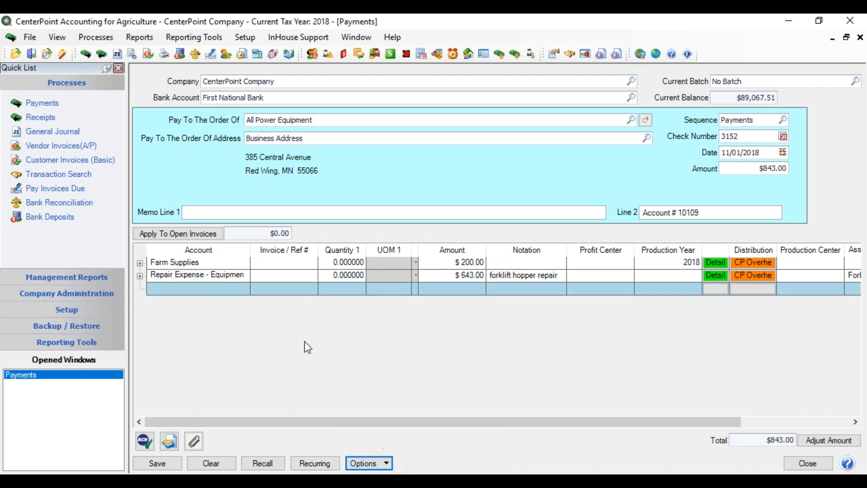
# Step: Add another Farm Supplies detail line to the payment with an amount of $10.00
pyautogui.moveTo(465, 422); pyautogui.dragTo(620, 421)
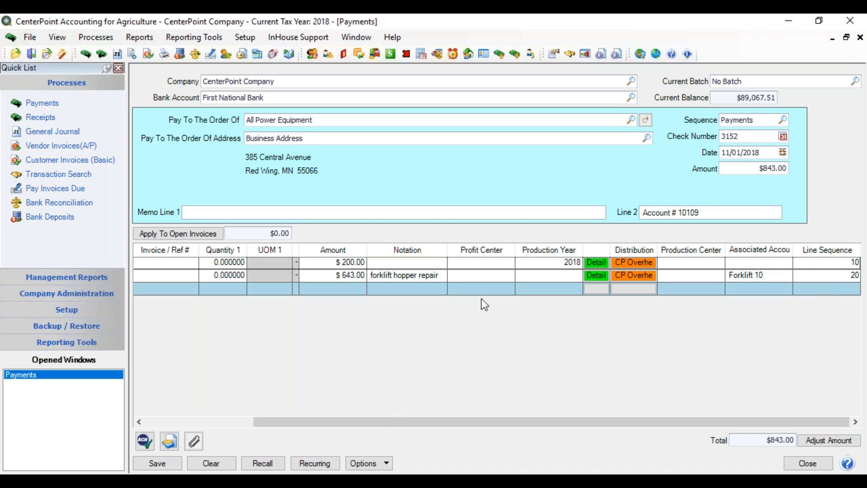
pyautogui.moveTo(456, 422); pyautogui.dragTo(356, 383)
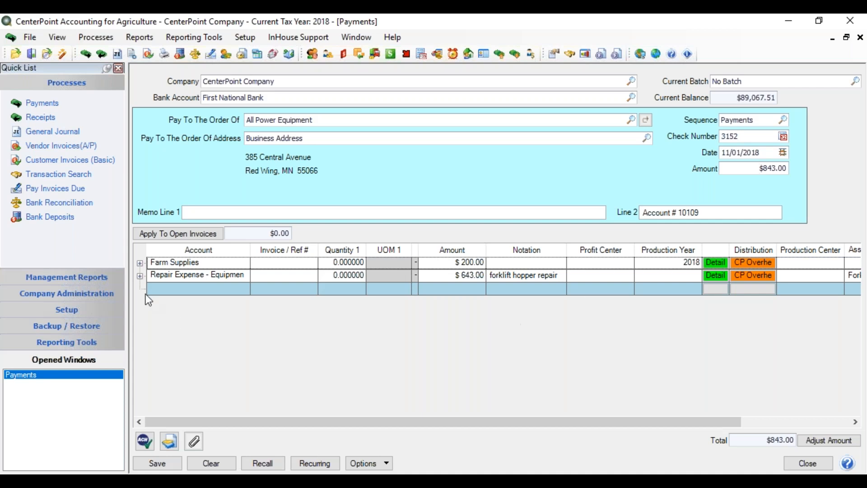
pyautogui.click(177, 289)
pyautogui.write('farm sup')
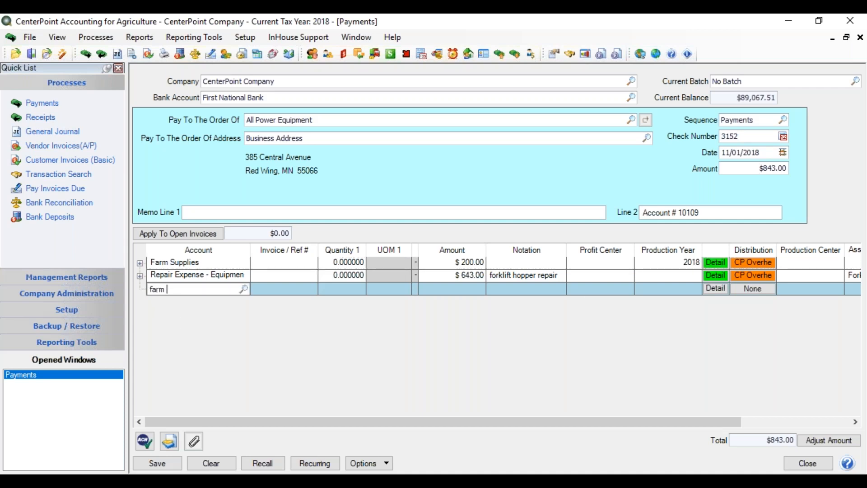
pyautogui.press('Tab')
pyautogui.press('Tab')
pyautogui.press('Tab')
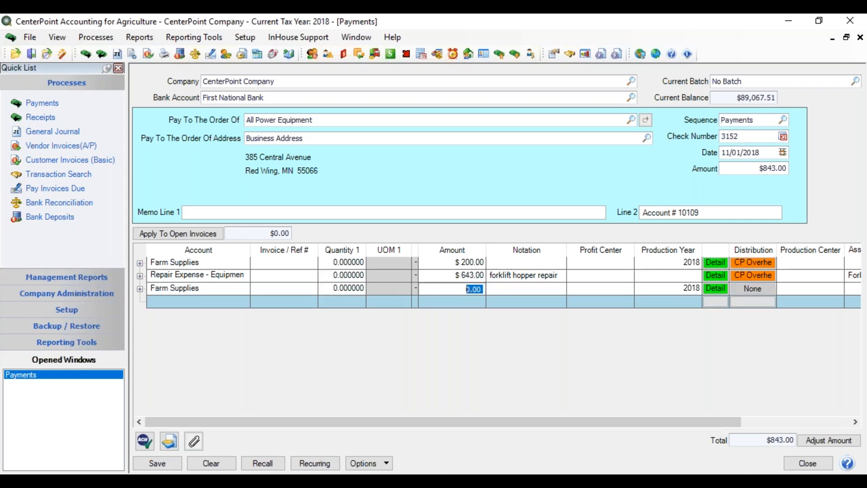
pyautogui.write('10')
pyautogui.press('Tab')
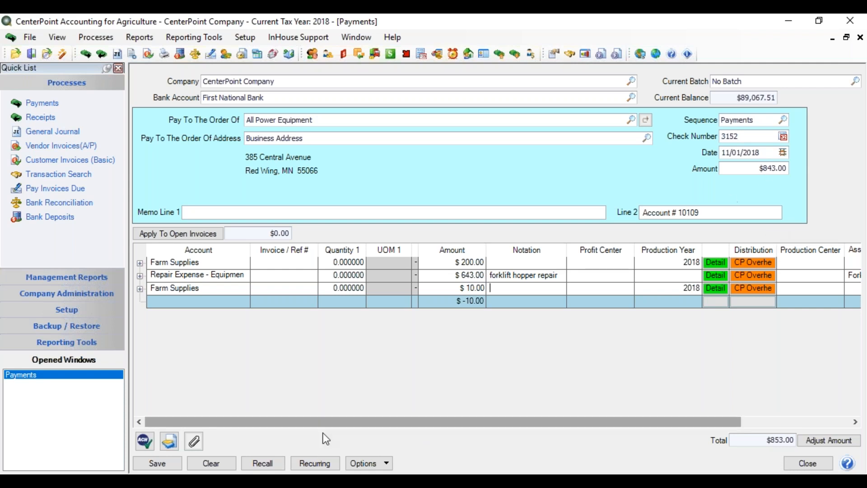
# Step: Try saving the payment but decline the mismatched subdivision amounts, and save it with the amount adjusted to the $853.00 detail total
pyautogui.click(158, 463)
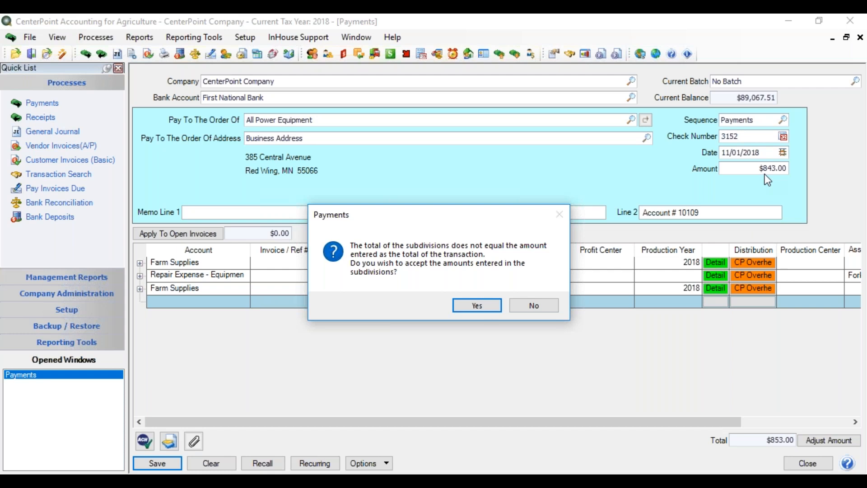
pyautogui.click(532, 305)
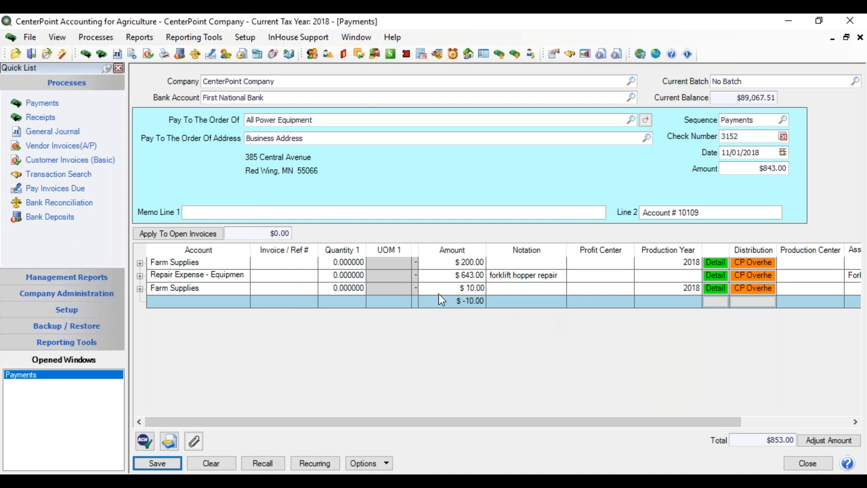
pyautogui.click(814, 442)
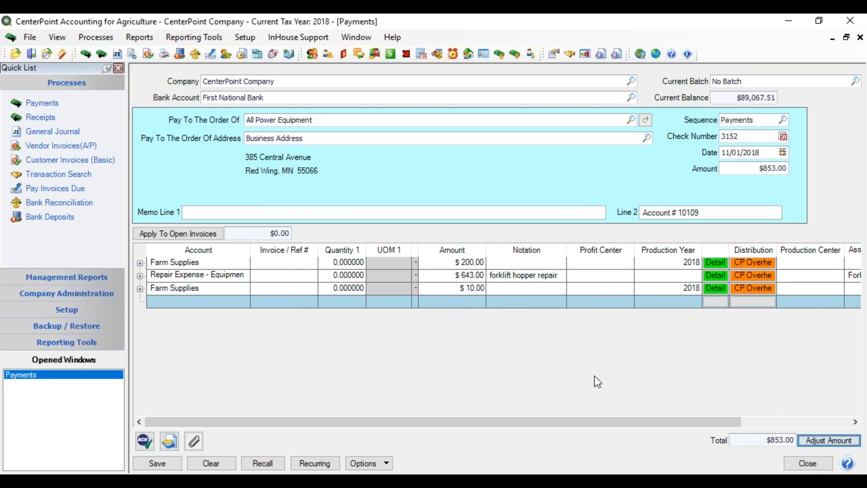
pyautogui.click(166, 463)
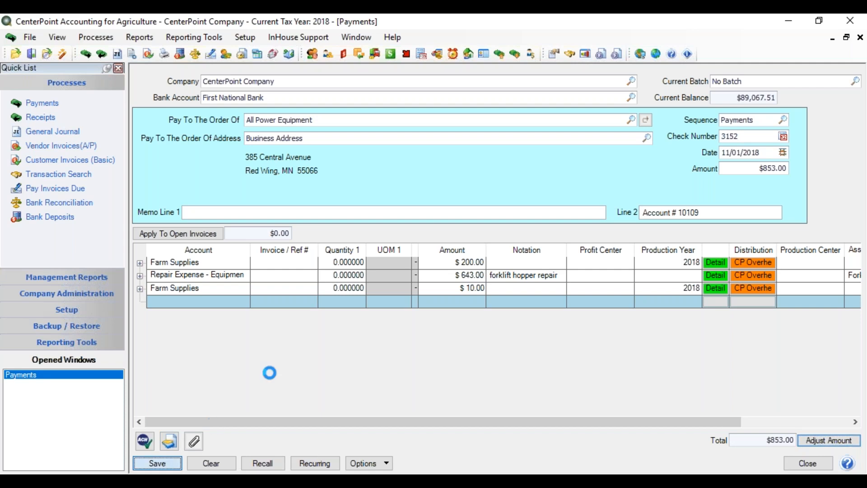